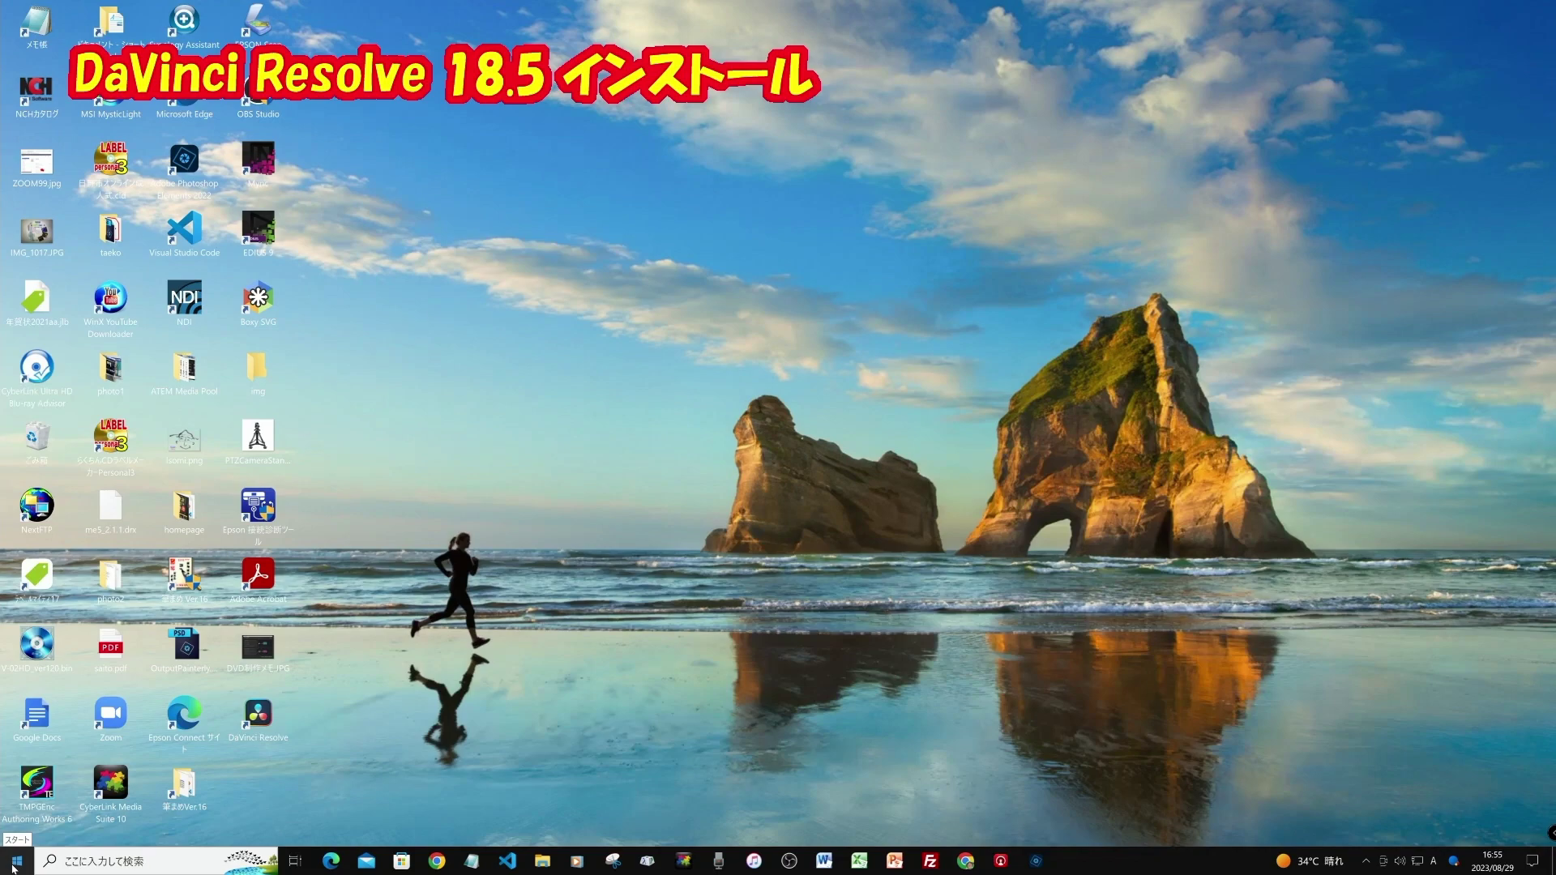
Restart the computer and launch DaVinci Resolve from the desktop
mouse_move(77, 825)
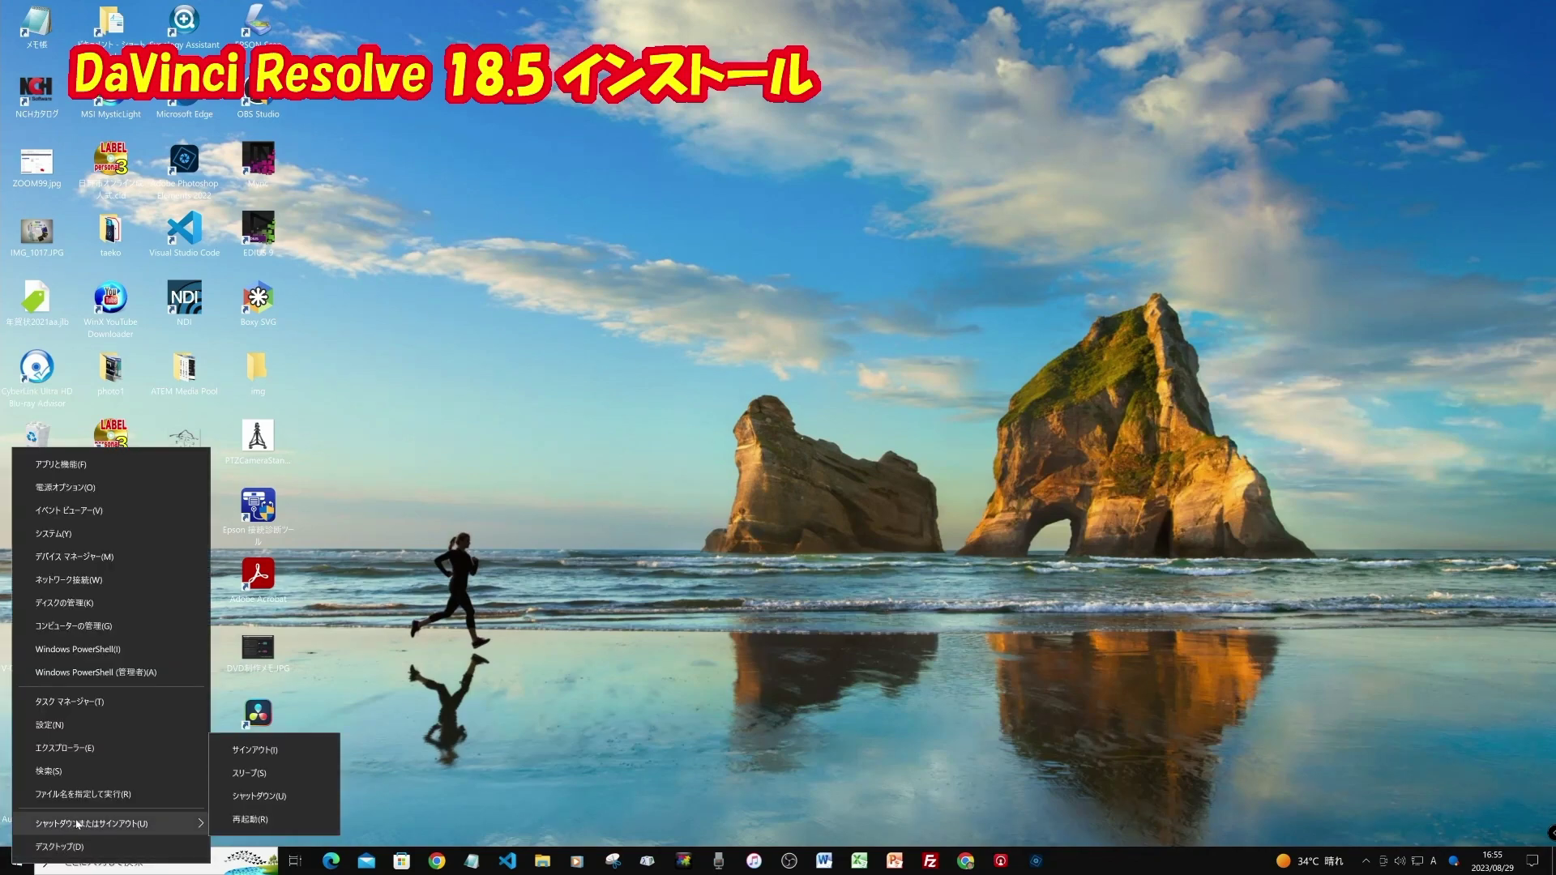
click(254, 820)
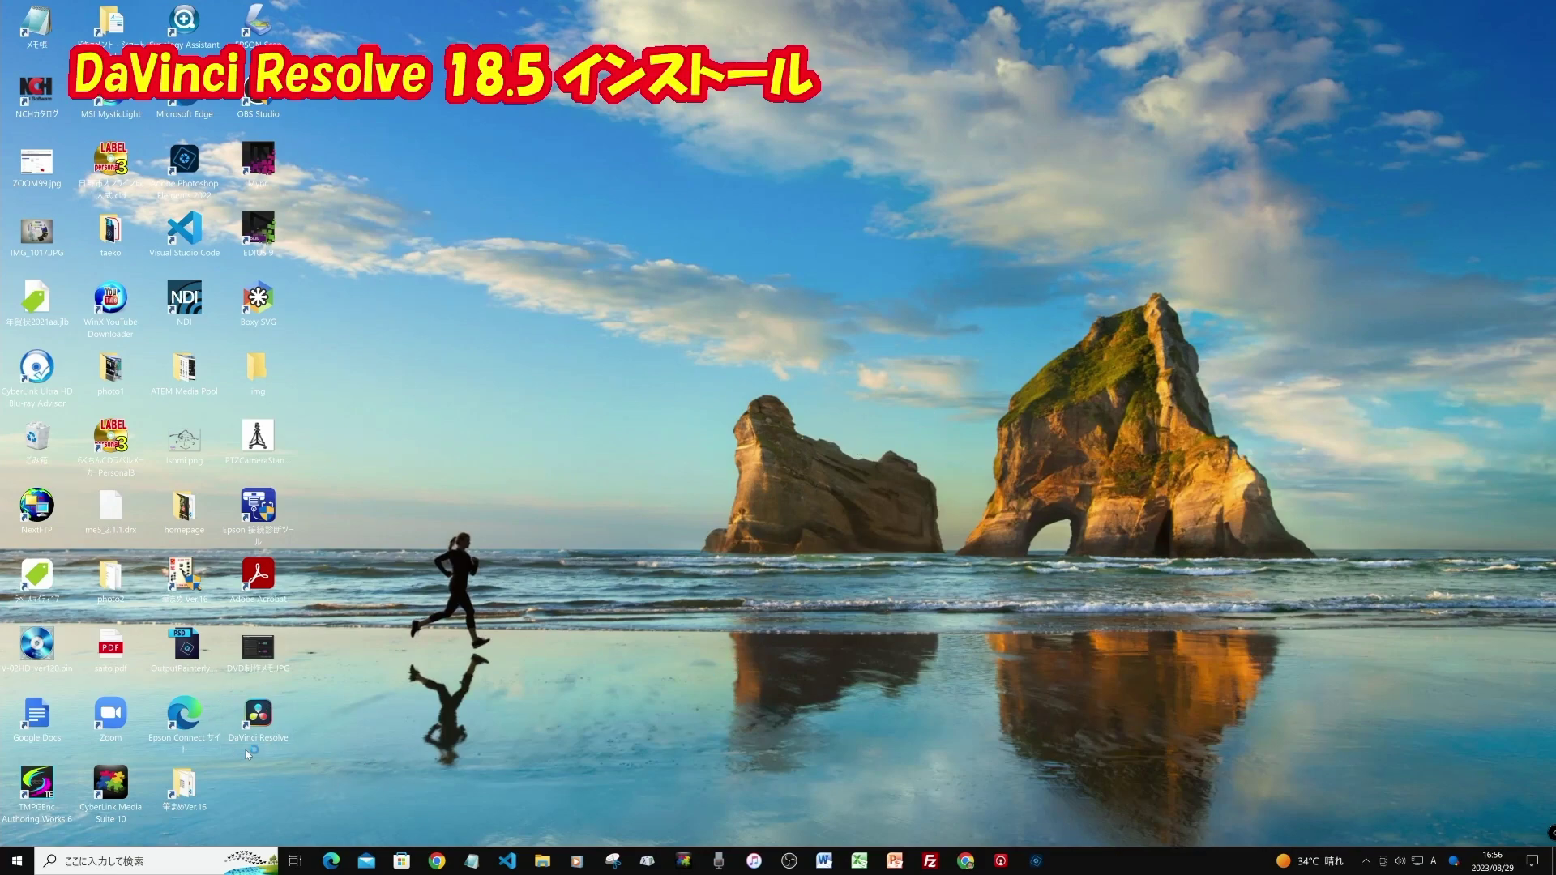
double_click(276, 734)
click(260, 715)
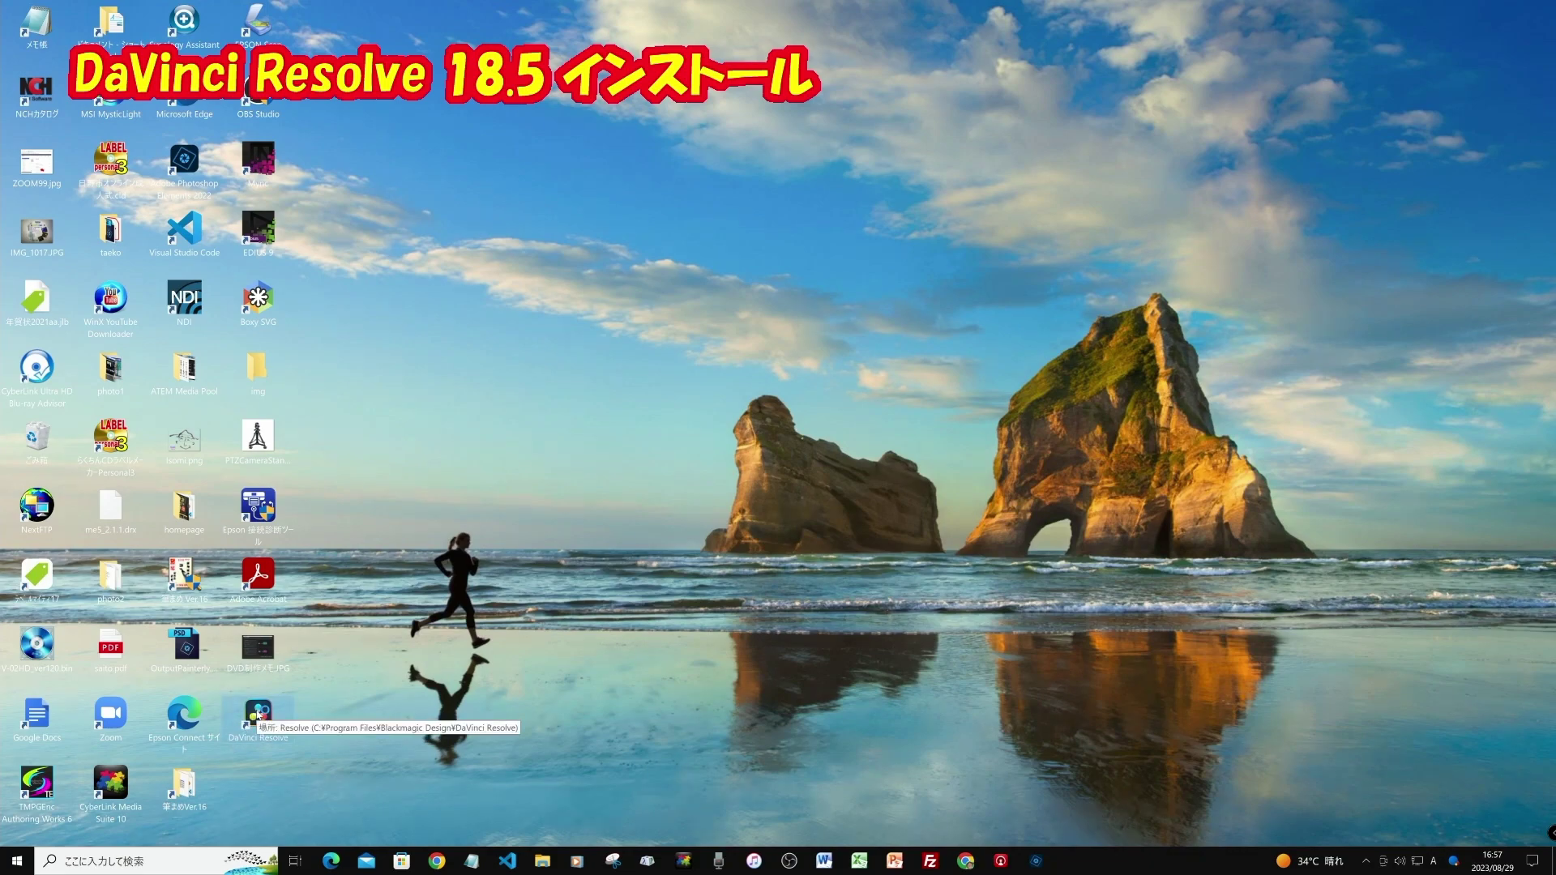
double_click(259, 715)
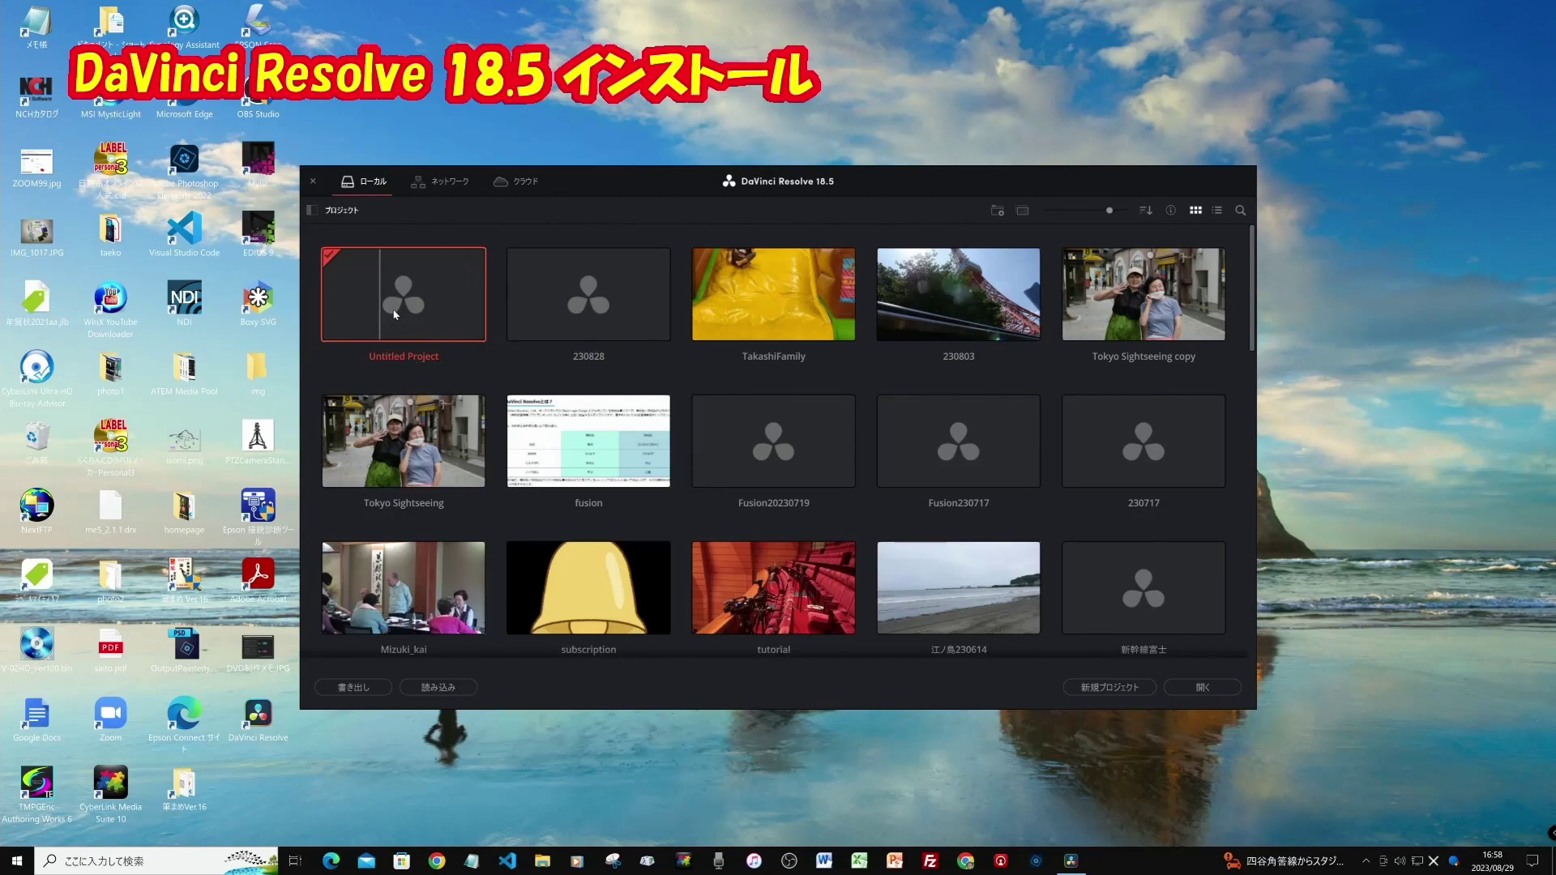
Create a new project named 230829
click(1198, 691)
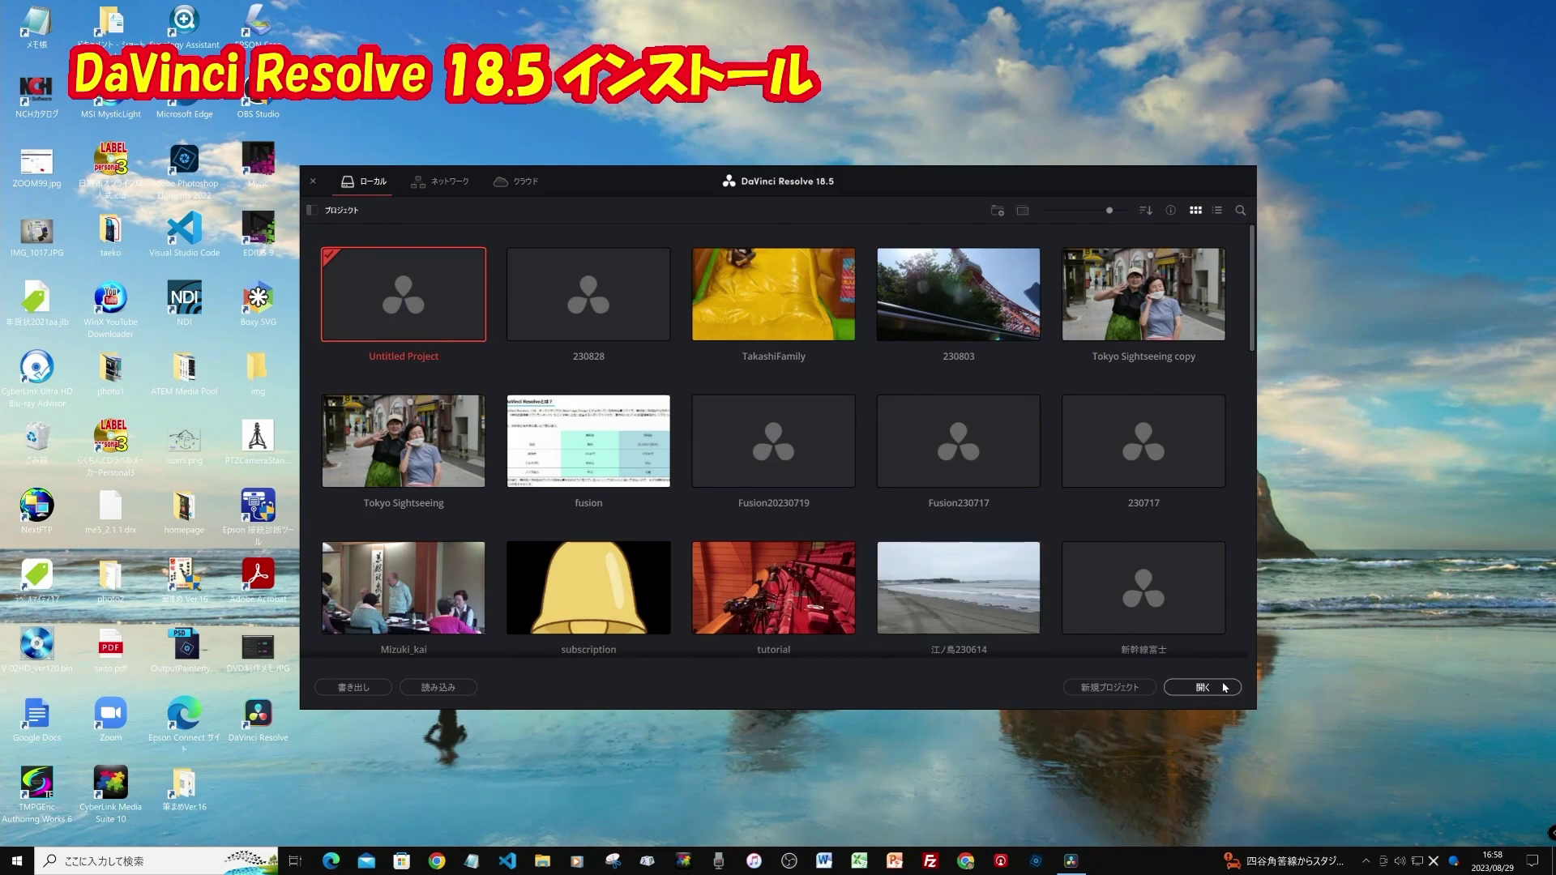
click(1102, 689)
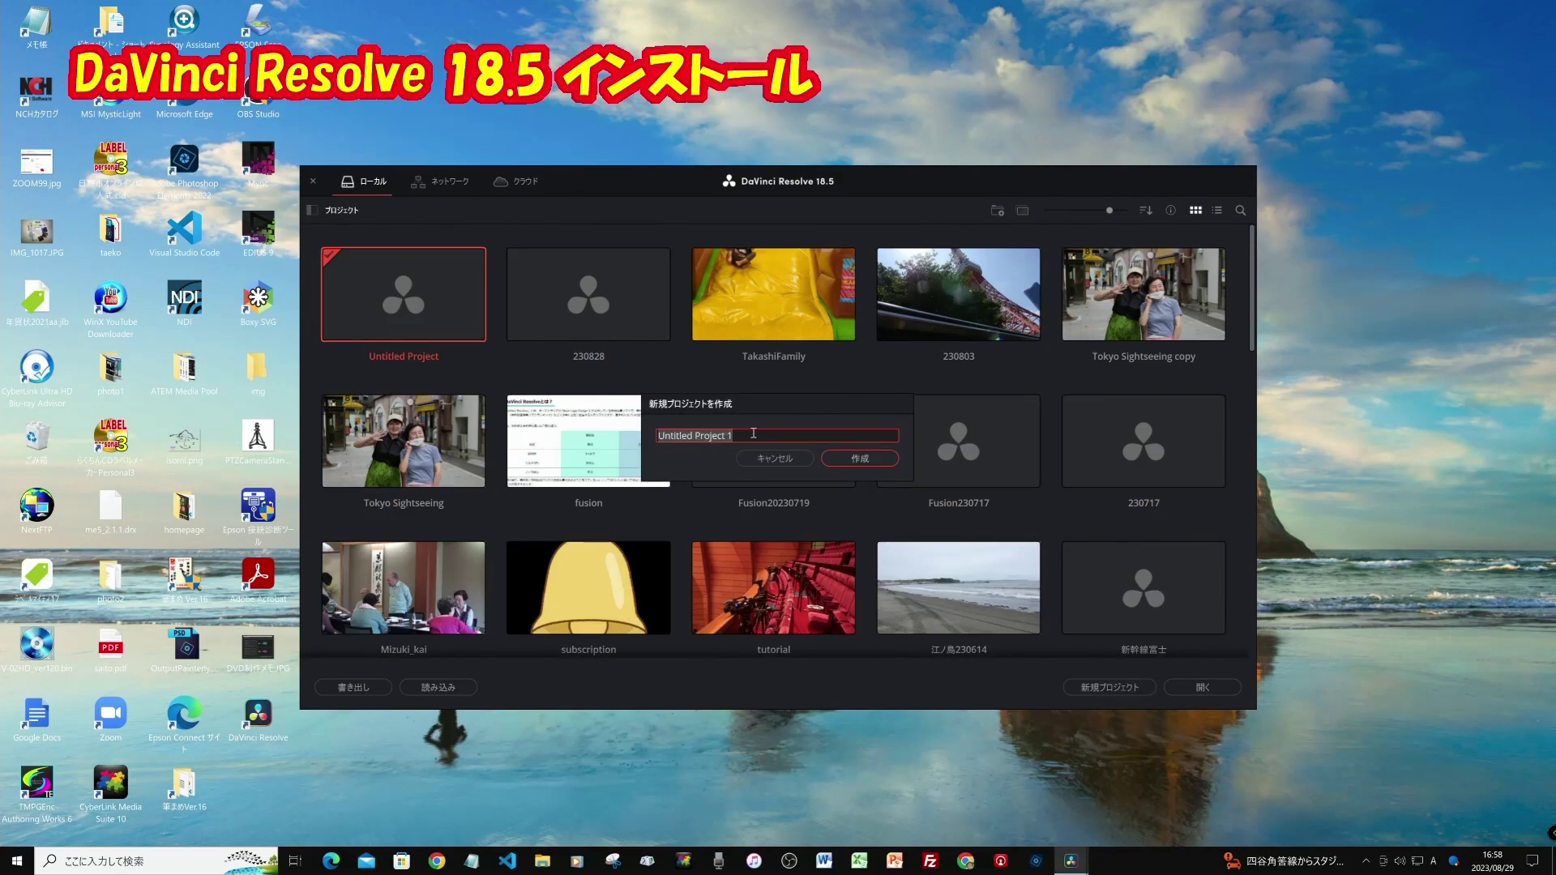
drag(753, 434, 657, 435)
text(23082)
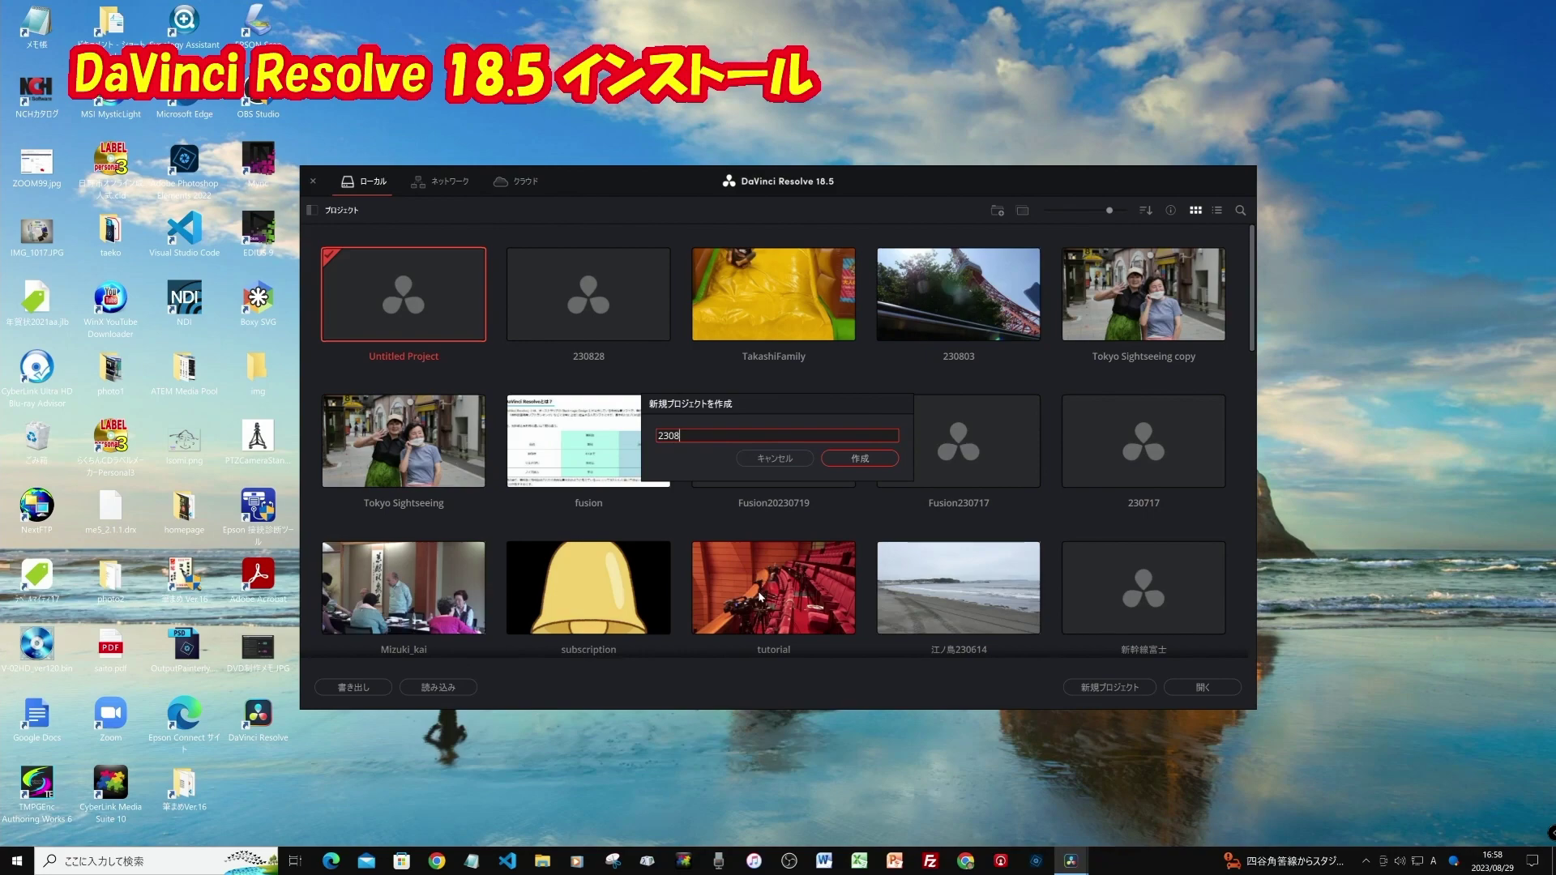
text(9)
click(882, 460)
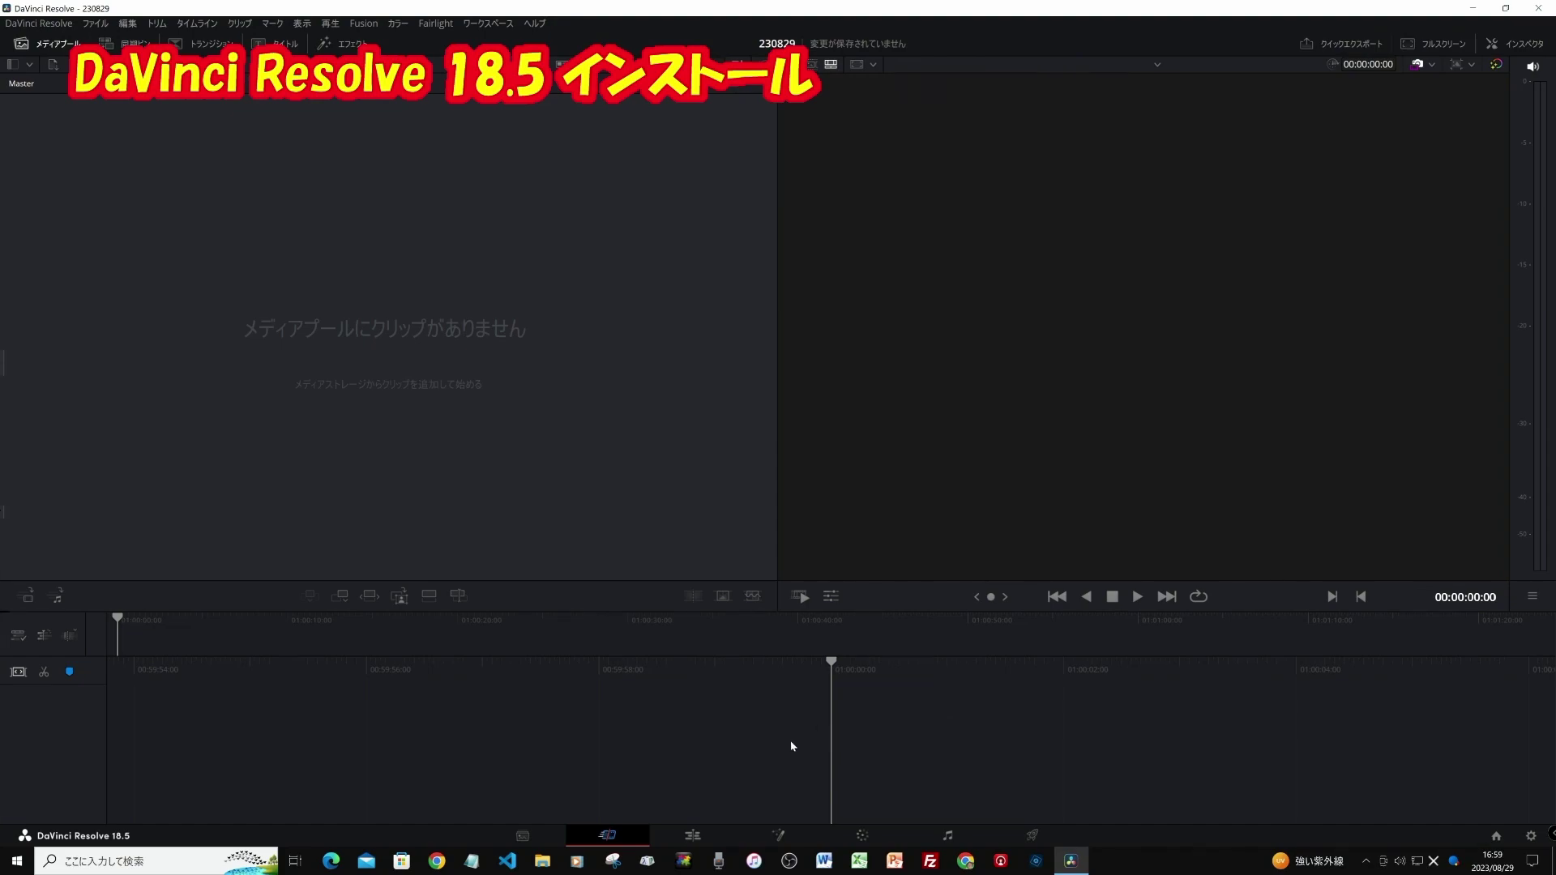
Switch to the Media page of the new project
click(525, 839)
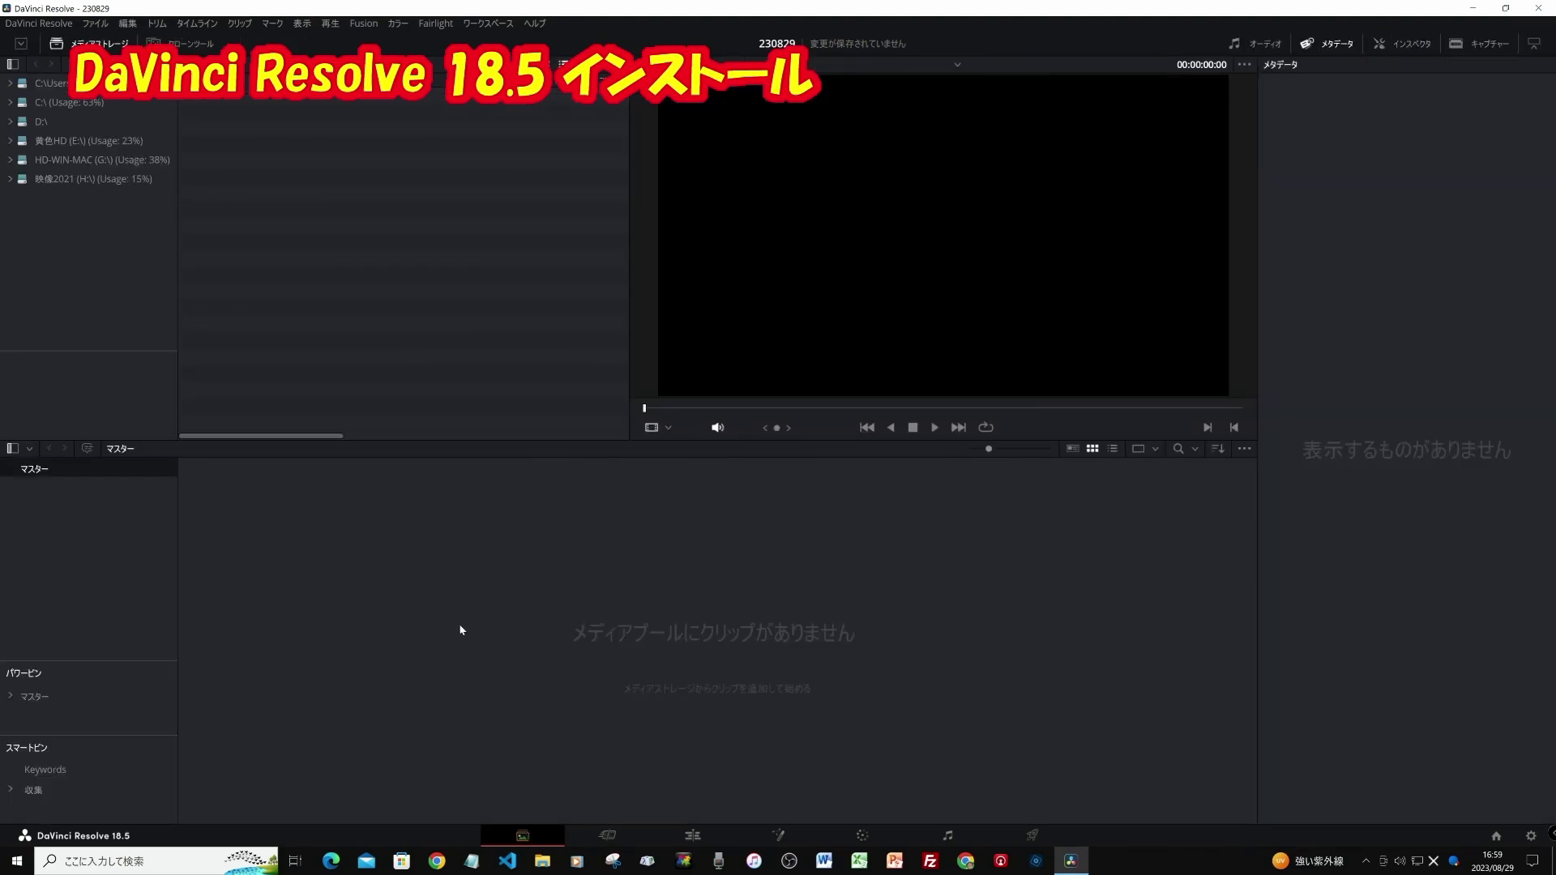
click(99, 23)
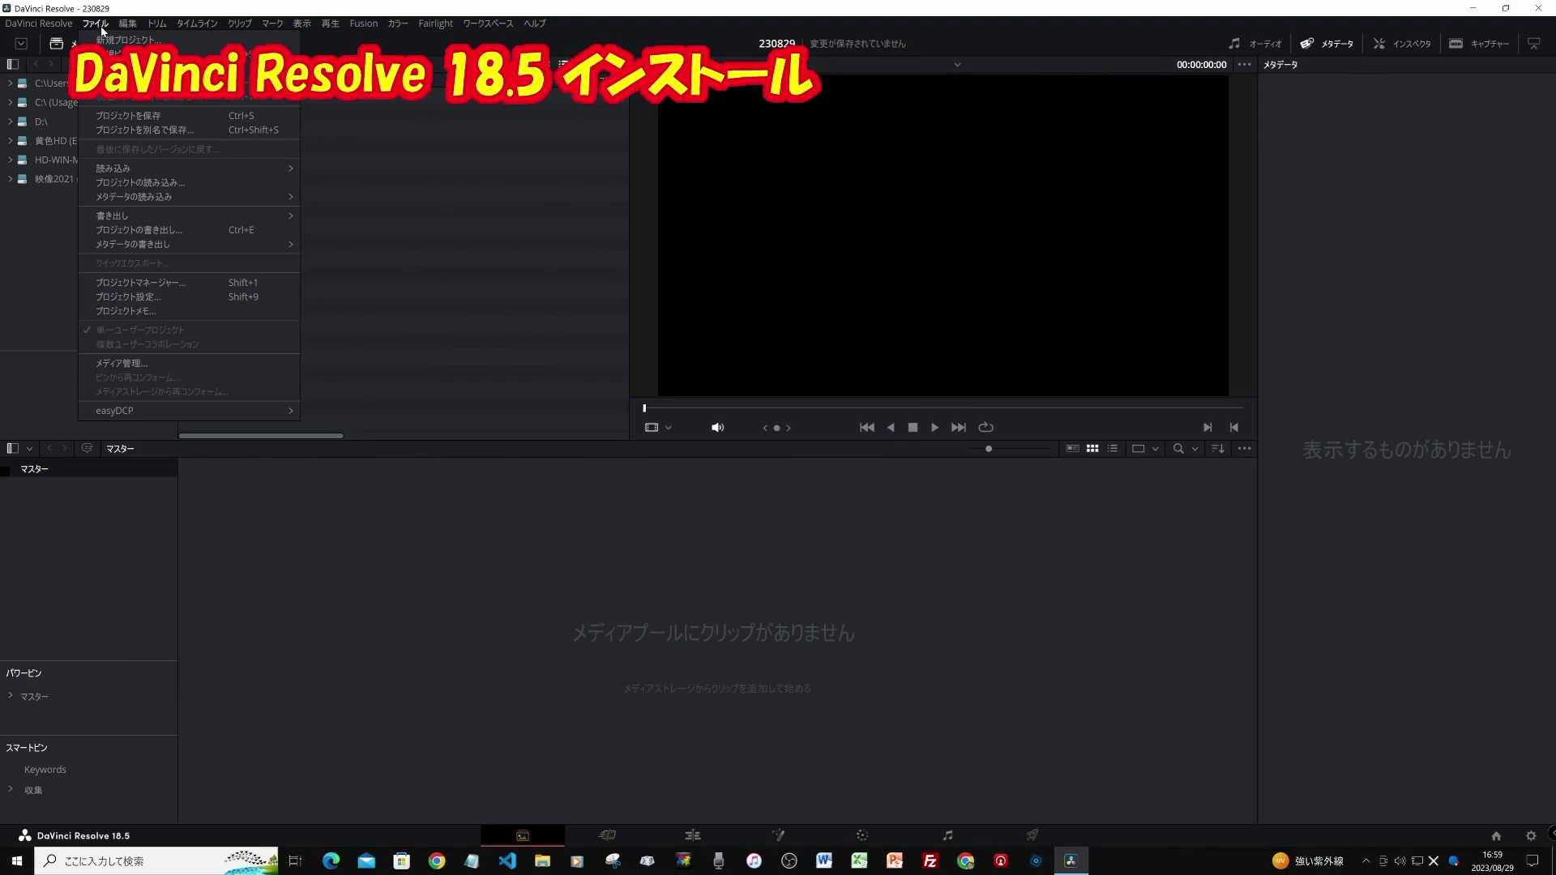
mouse_move(68, 32)
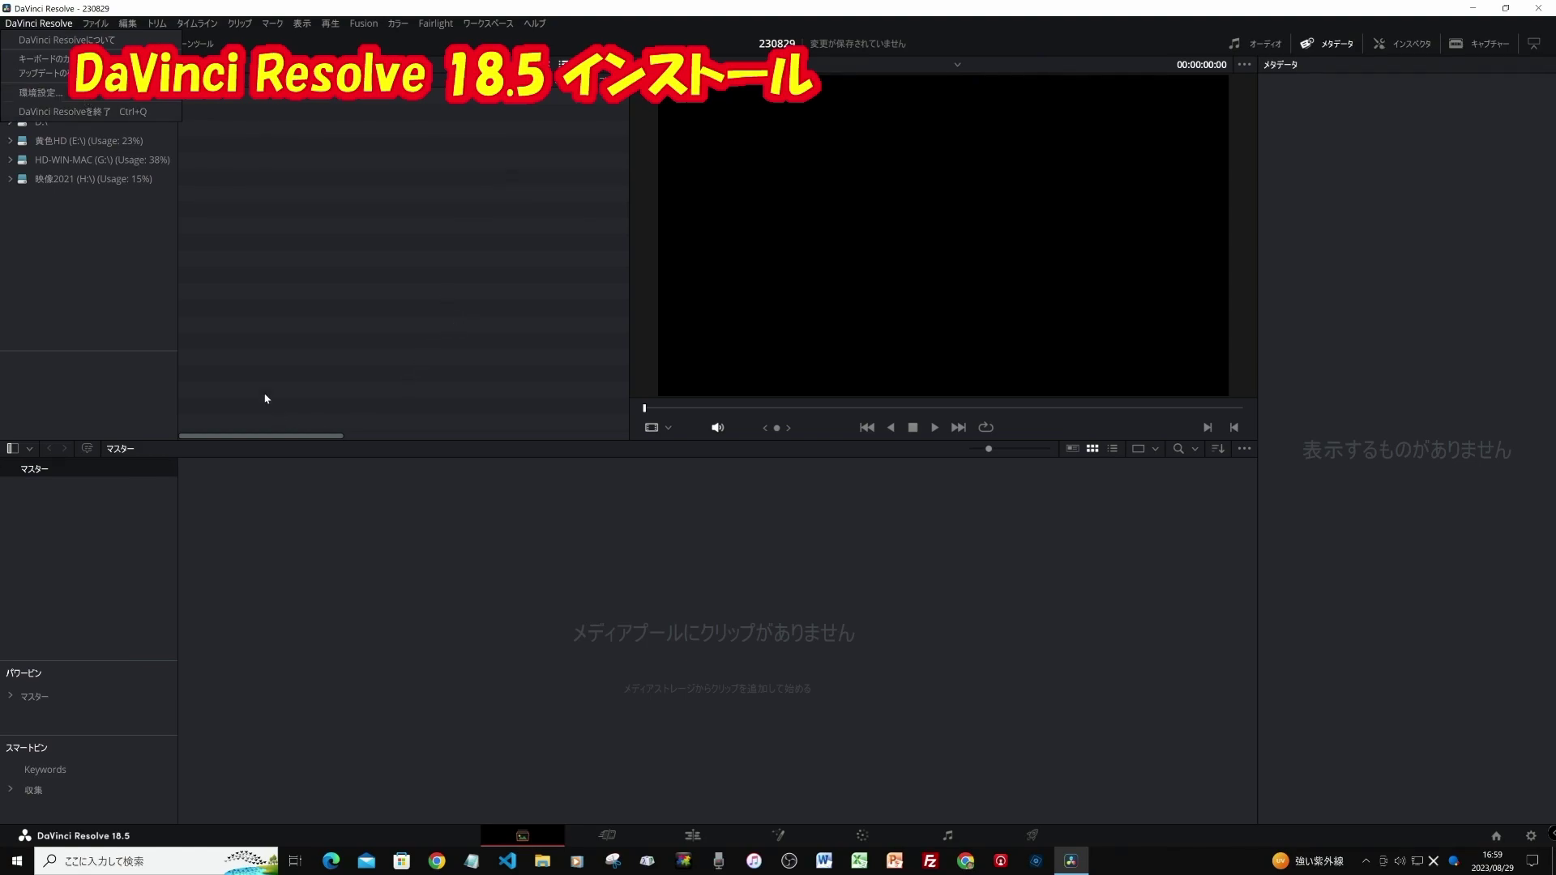
click(203, 364)
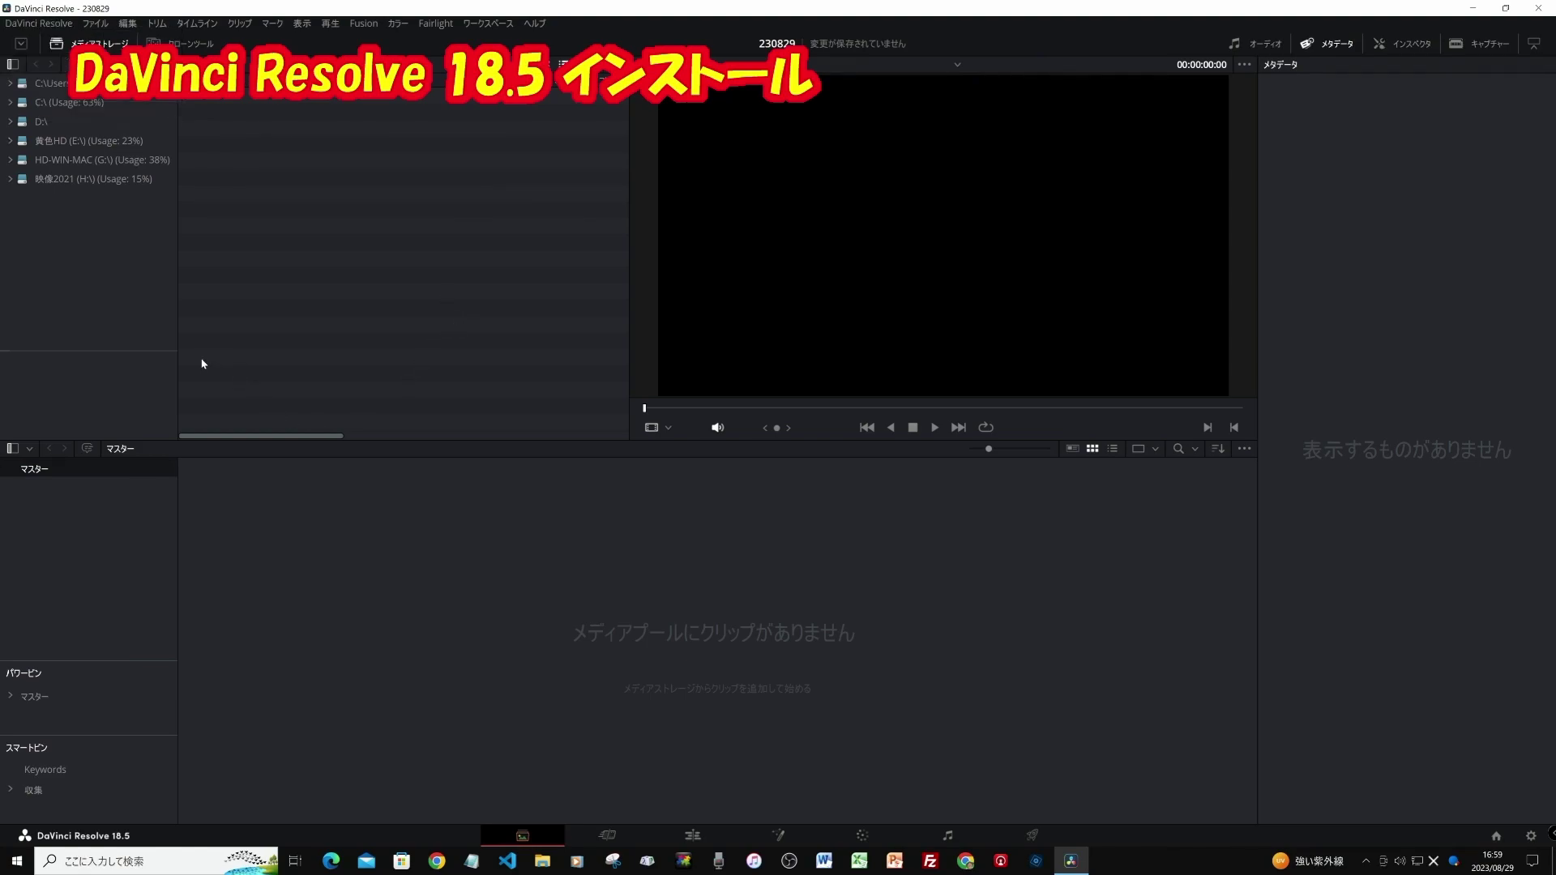
Set the interface language to English in the user preferences and save the change
click(46, 30)
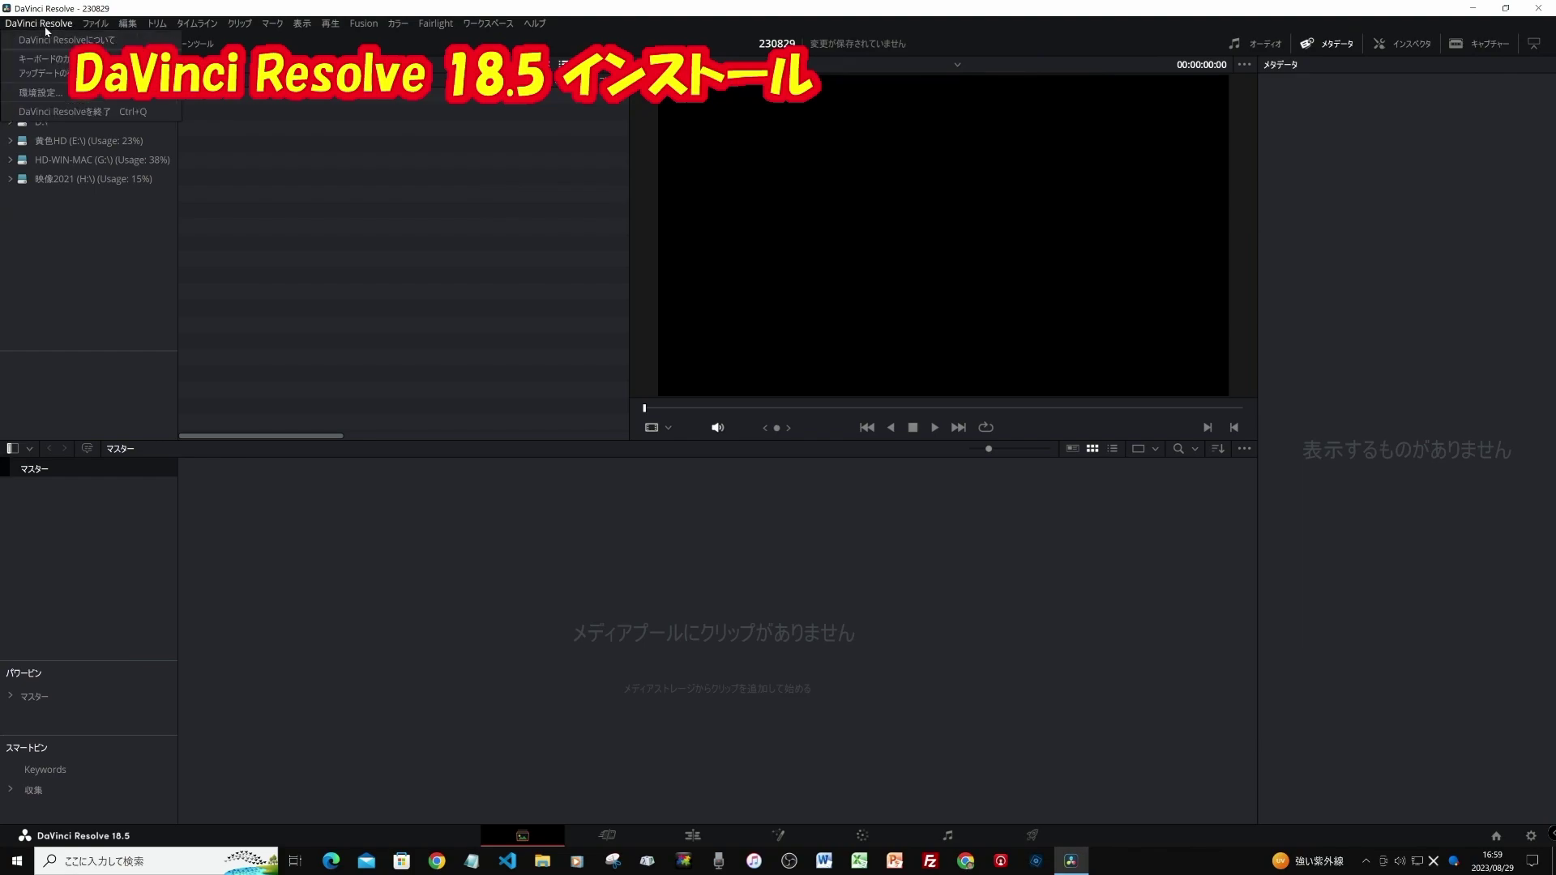
click(38, 93)
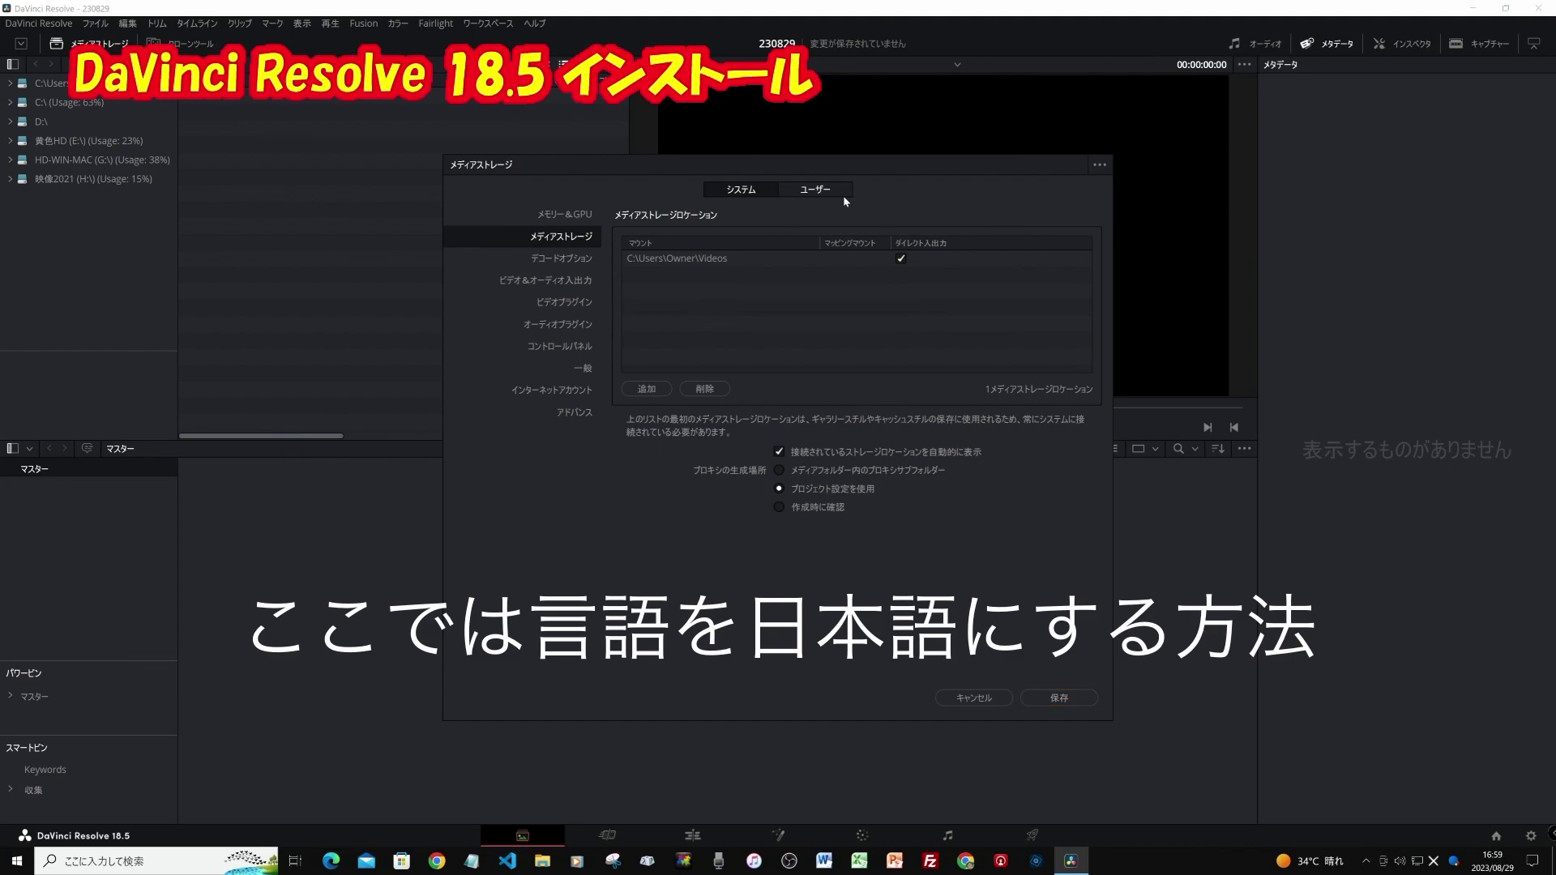
click(815, 193)
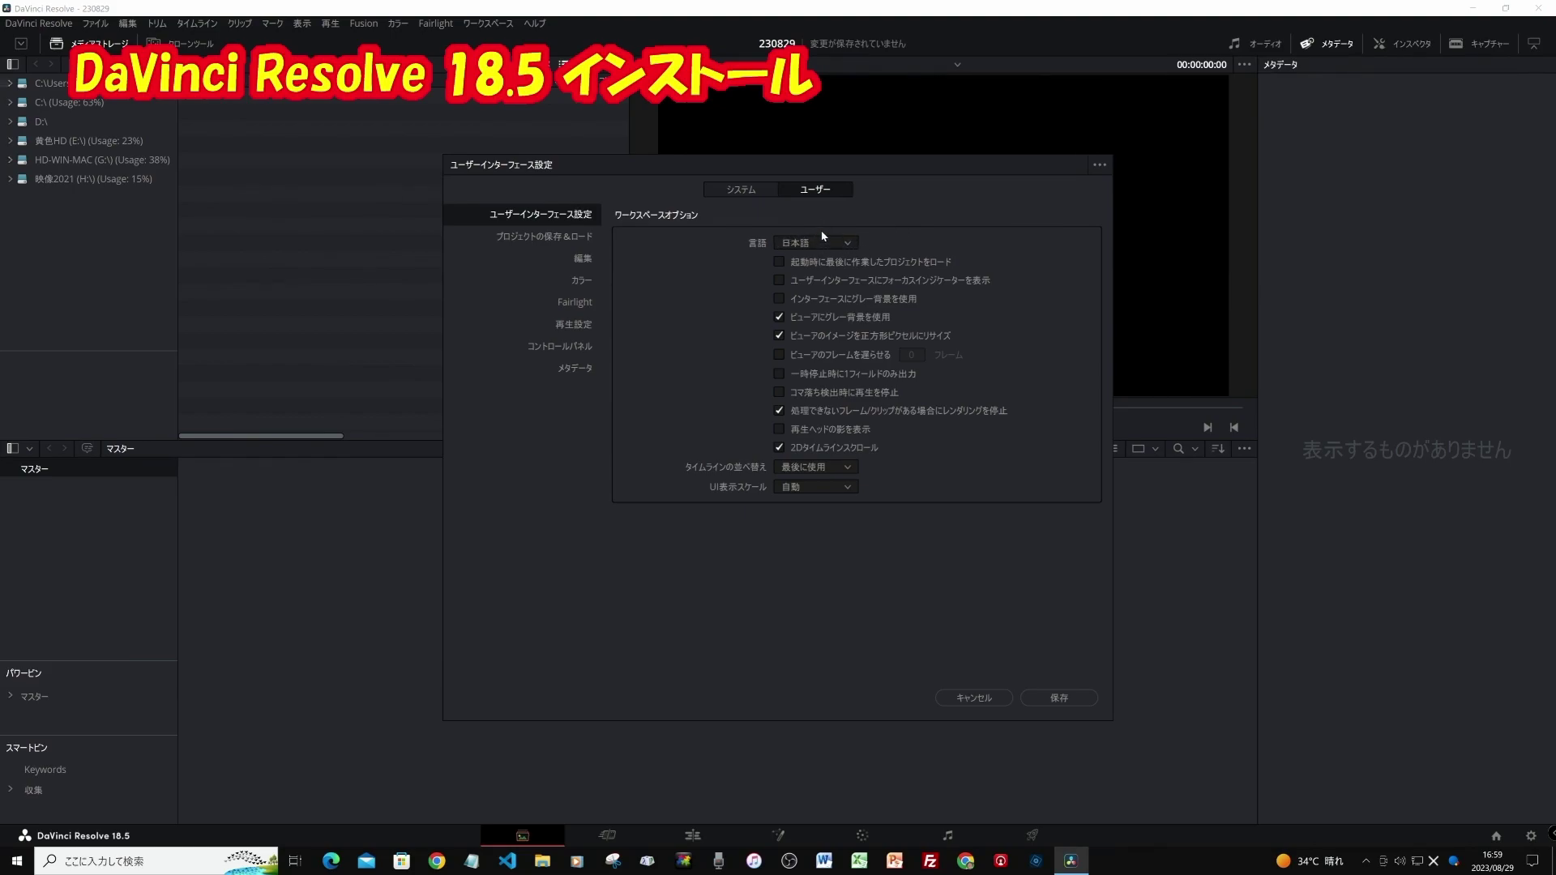
click(759, 189)
click(811, 191)
click(851, 242)
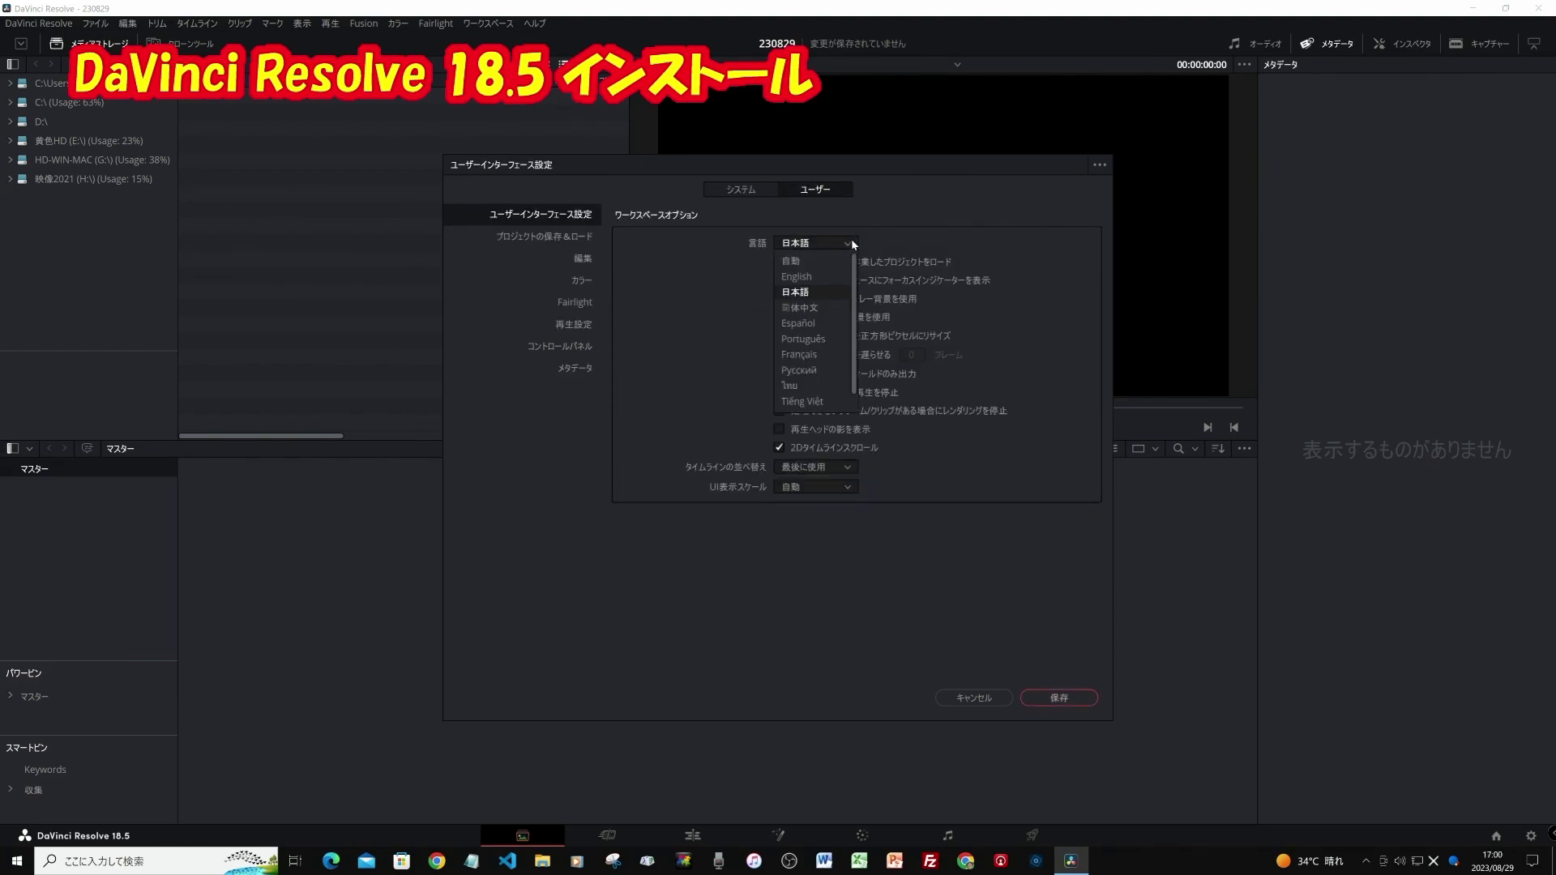
click(814, 276)
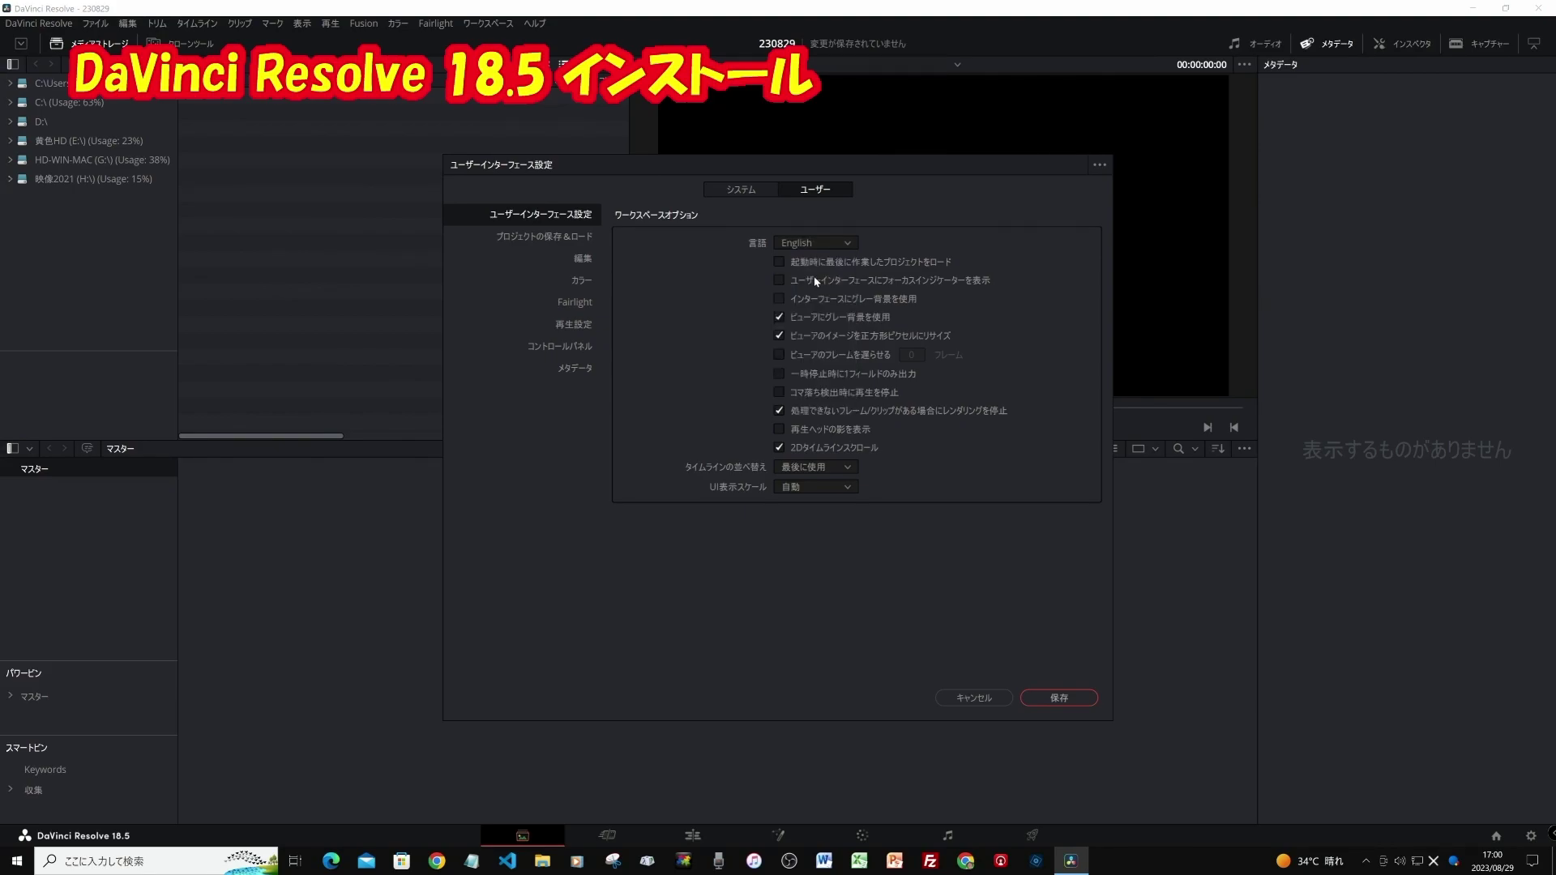
click(1072, 697)
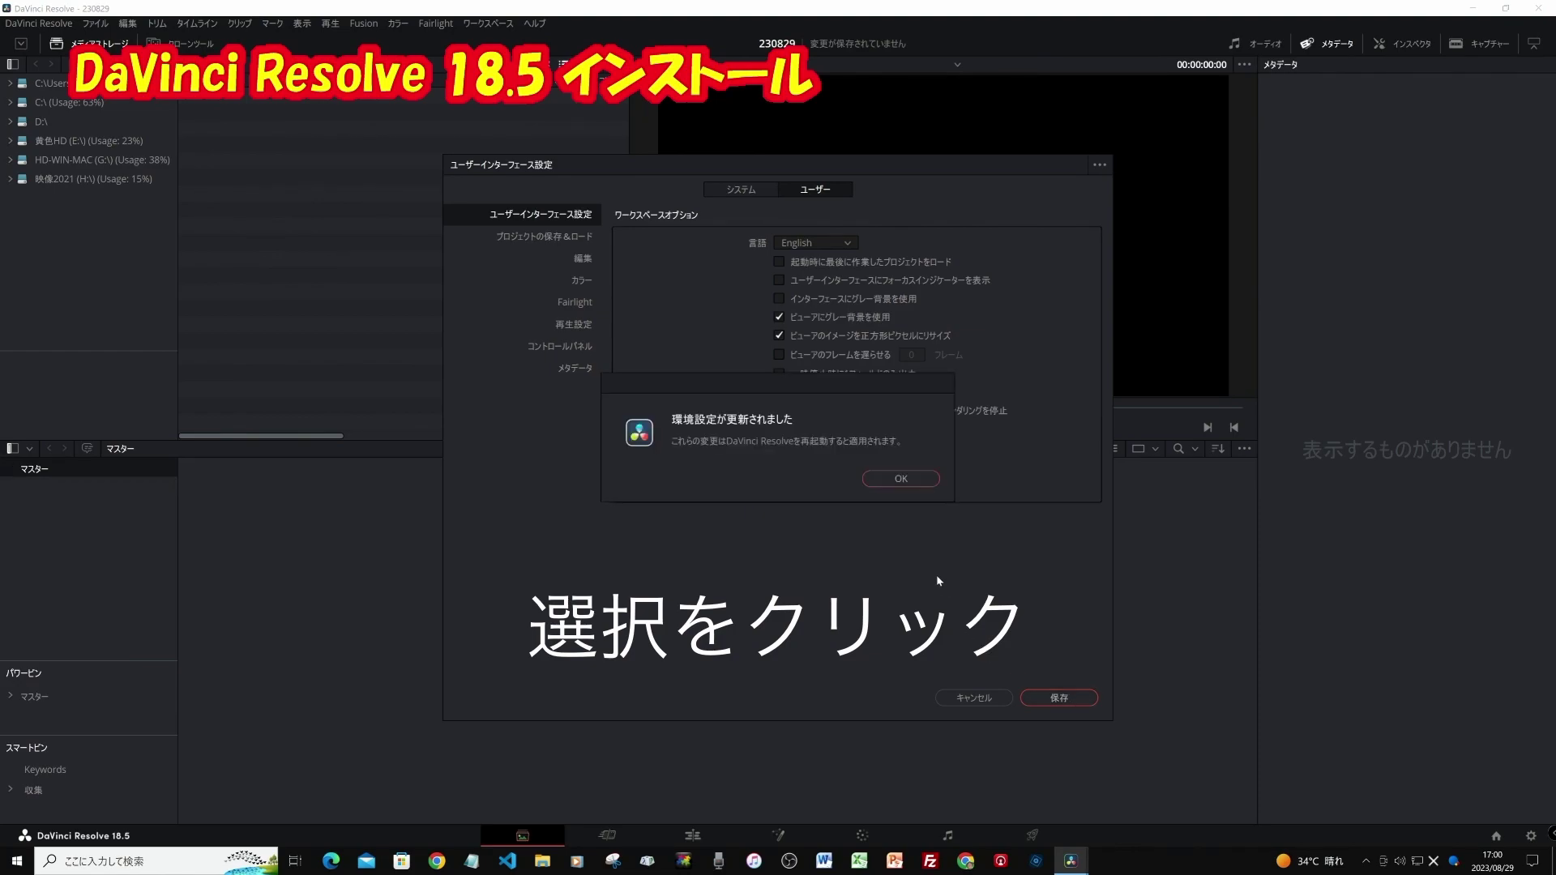
click(911, 477)
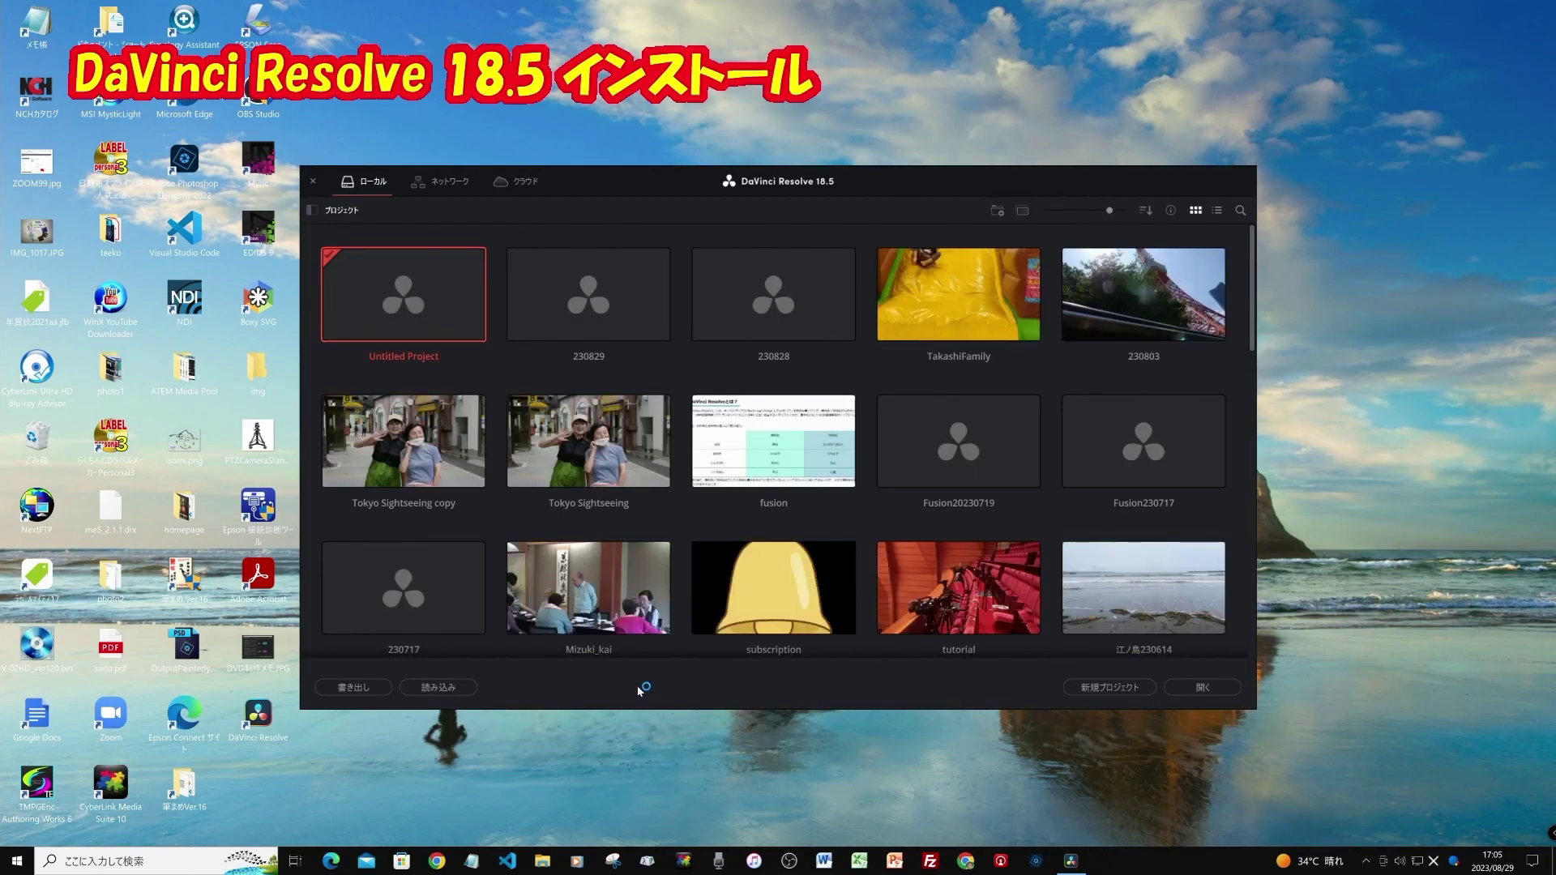
Open project 230829, switch to the Fusion page and clear the node selection
double_click(580, 339)
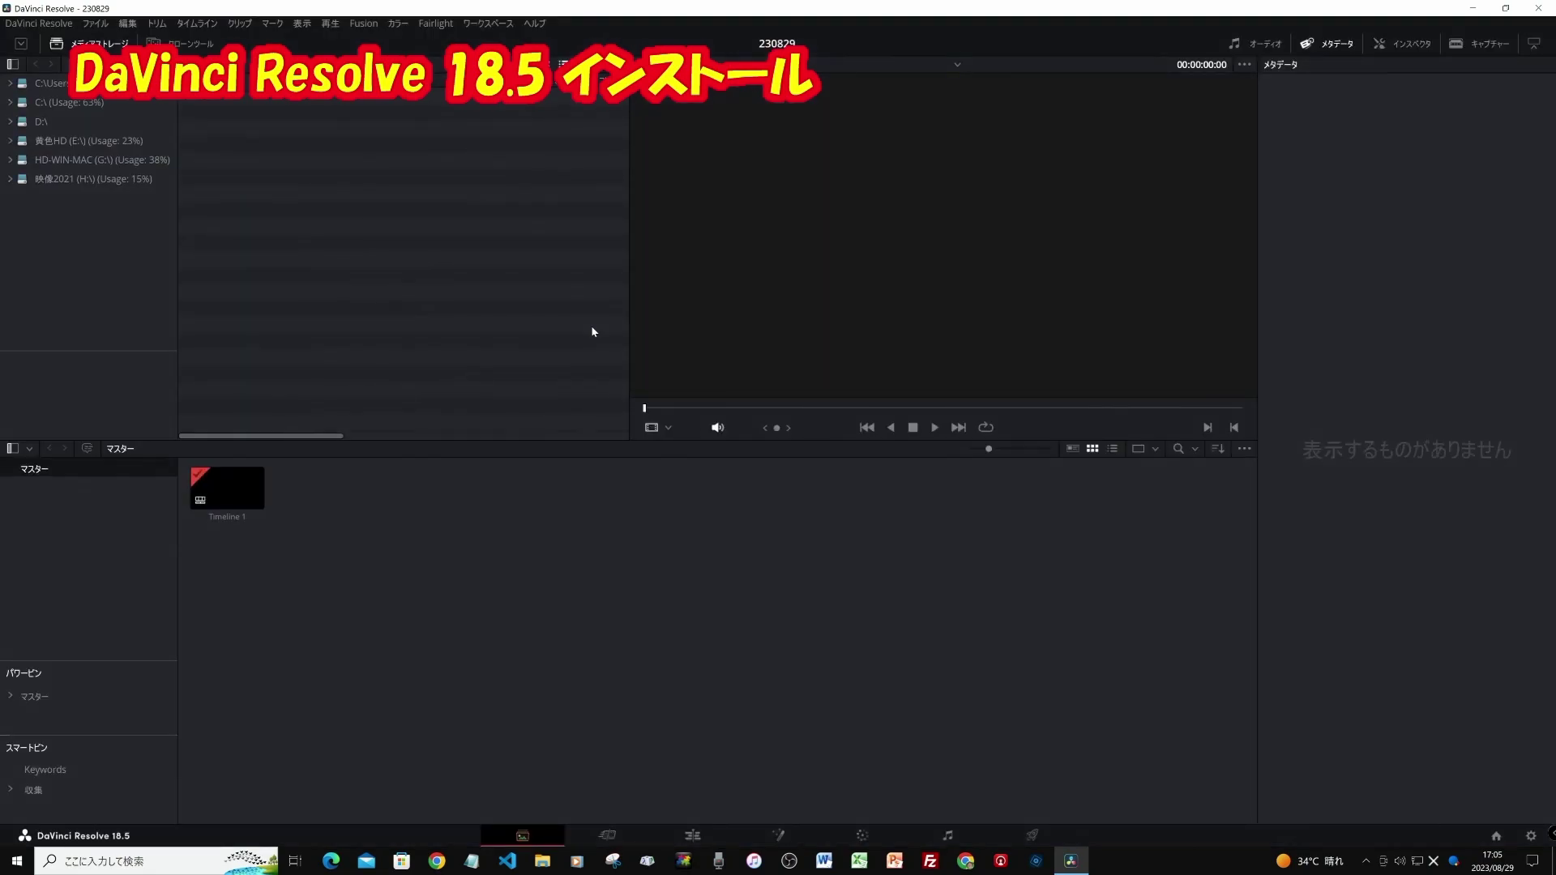
click(777, 836)
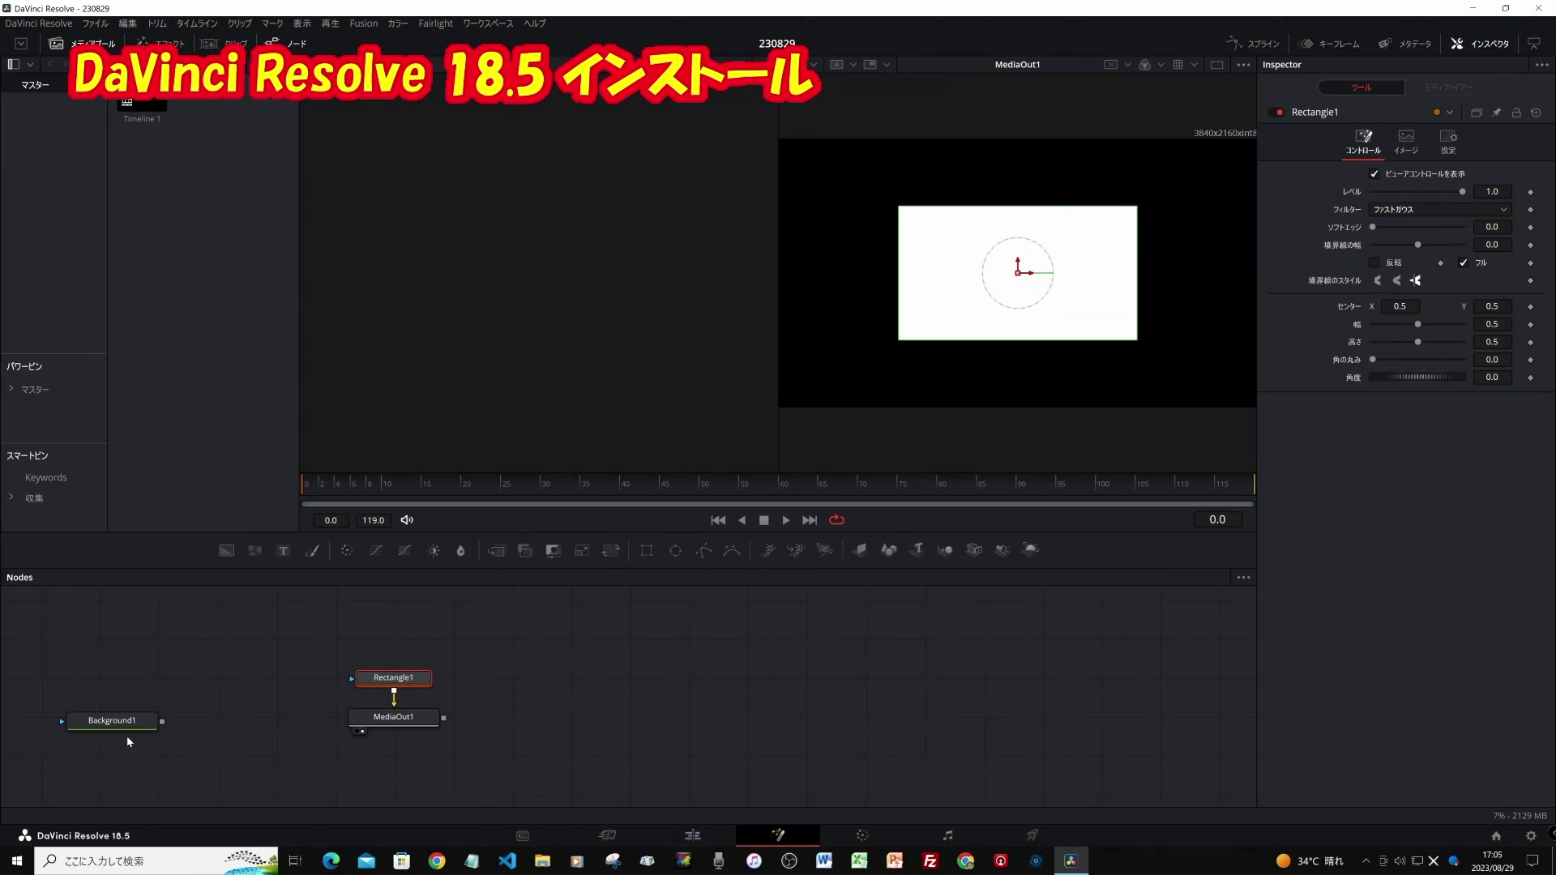
click(520, 728)
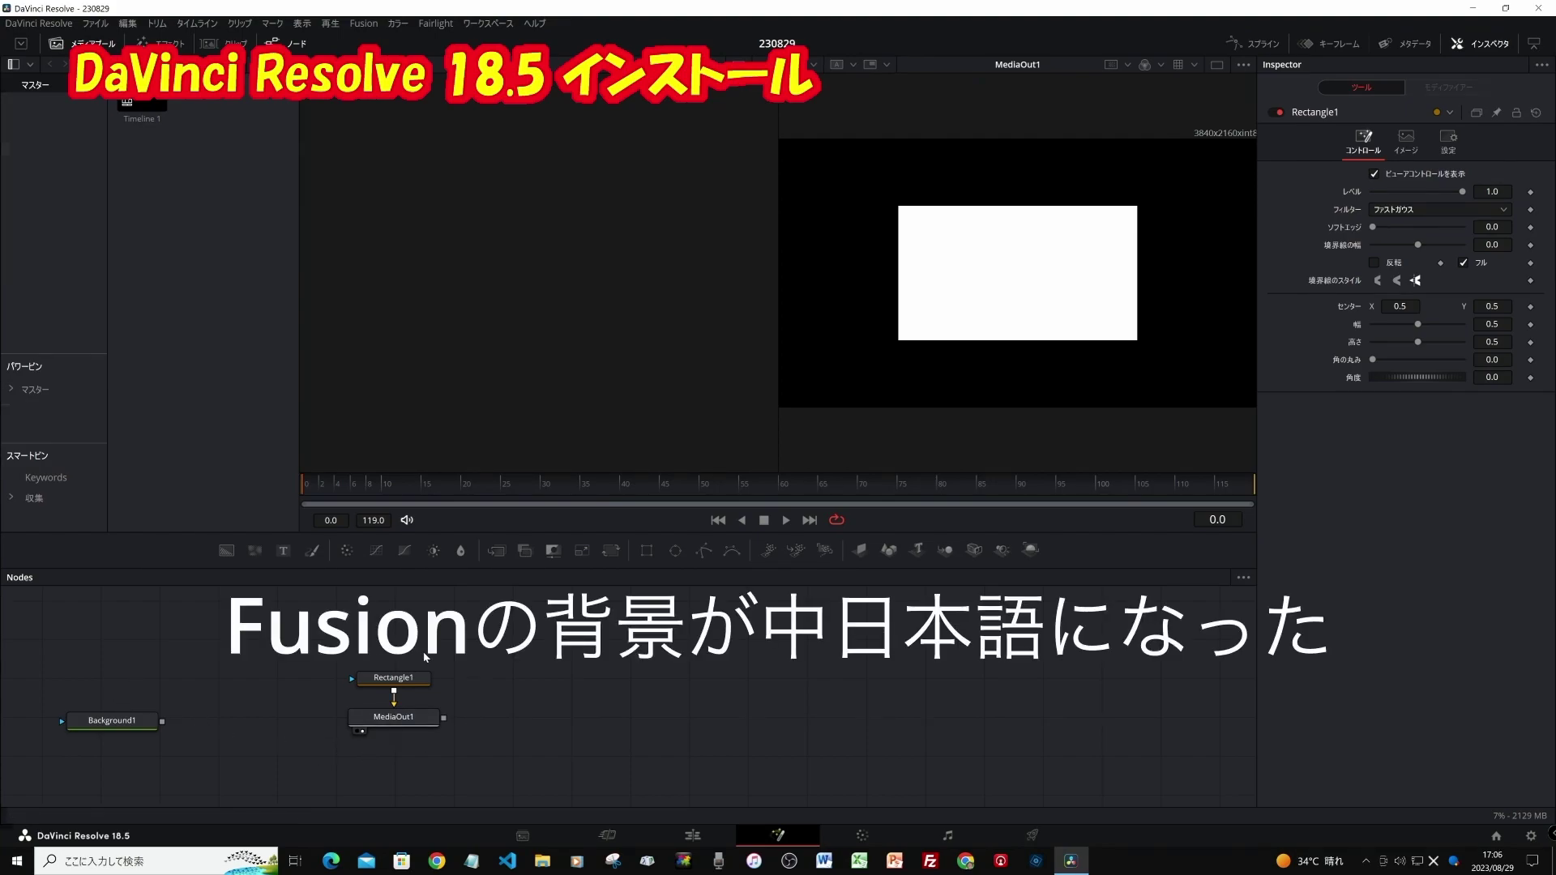
Add a Background (背景) node, place it above Background1 and show it in the first viewer
click(227, 553)
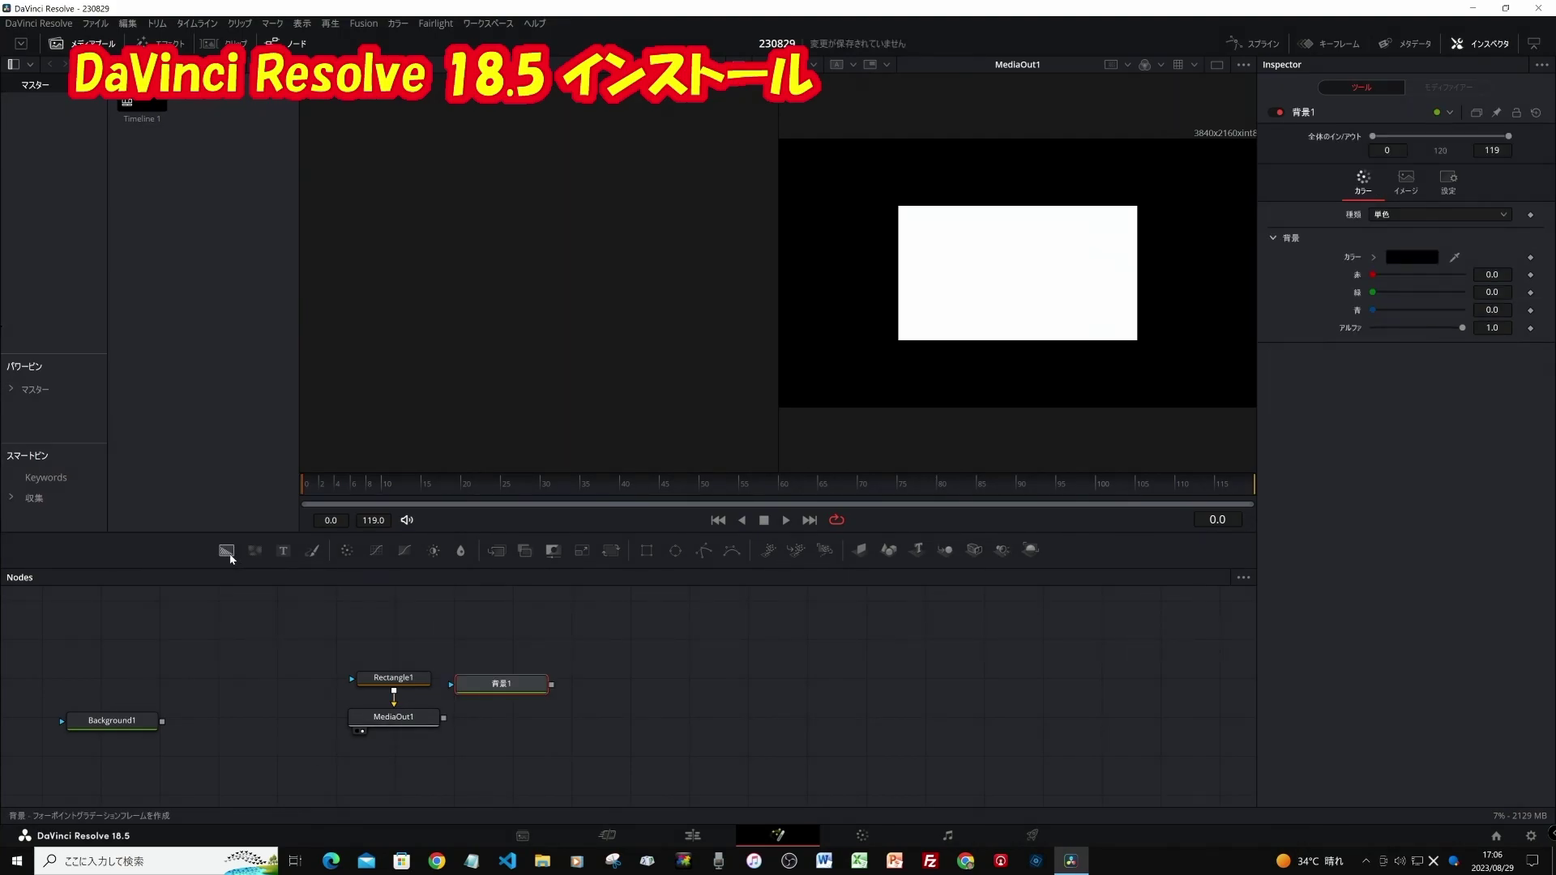
drag(497, 684, 132, 667)
drag(130, 721, 161, 732)
drag(158, 664, 168, 666)
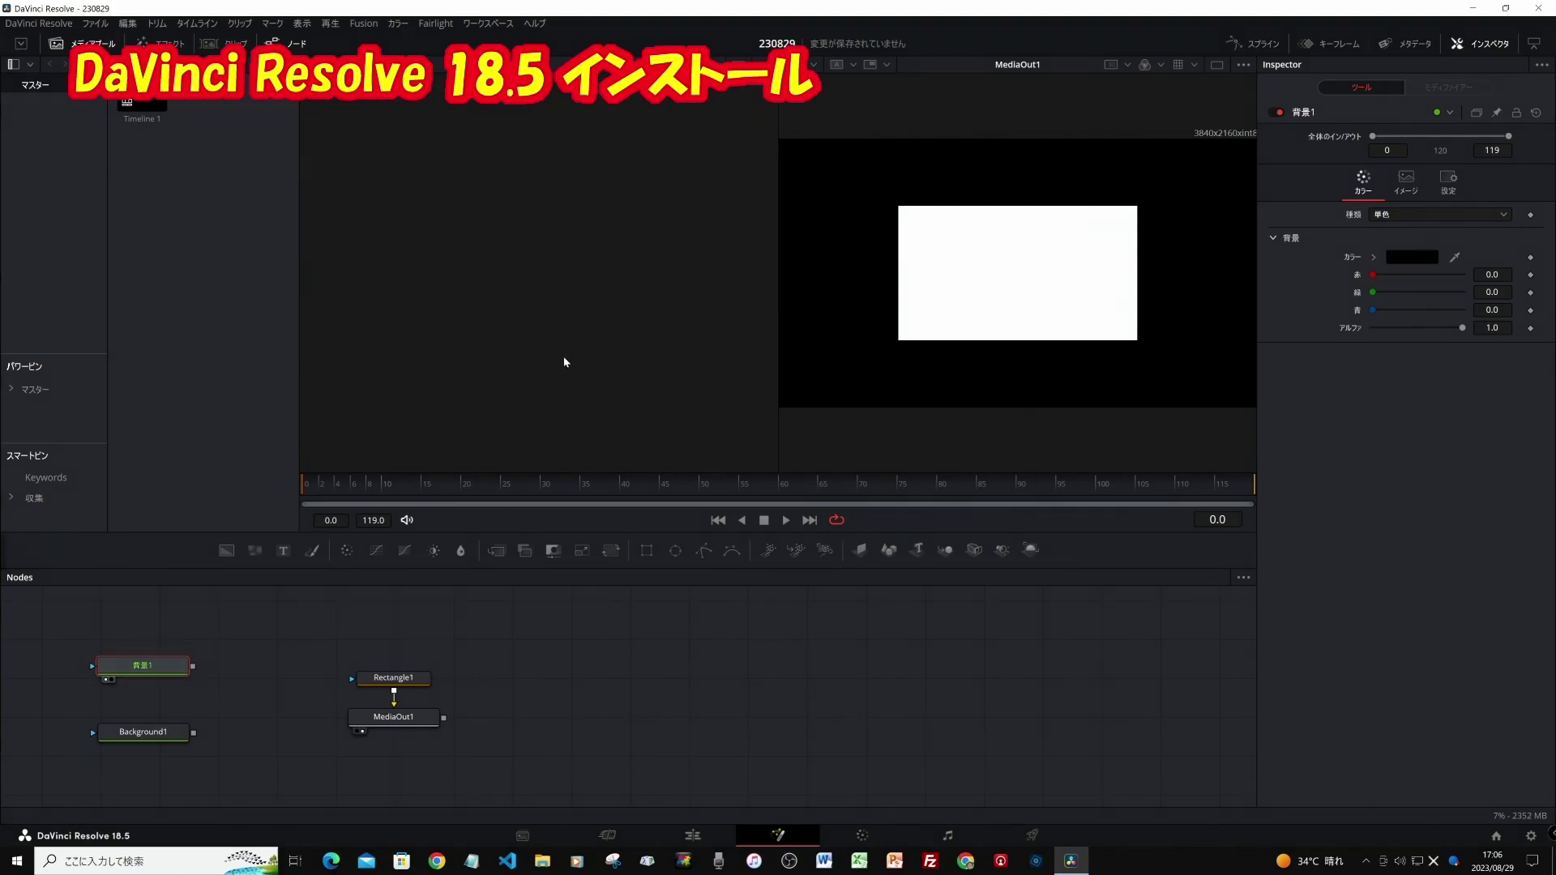
key(1)
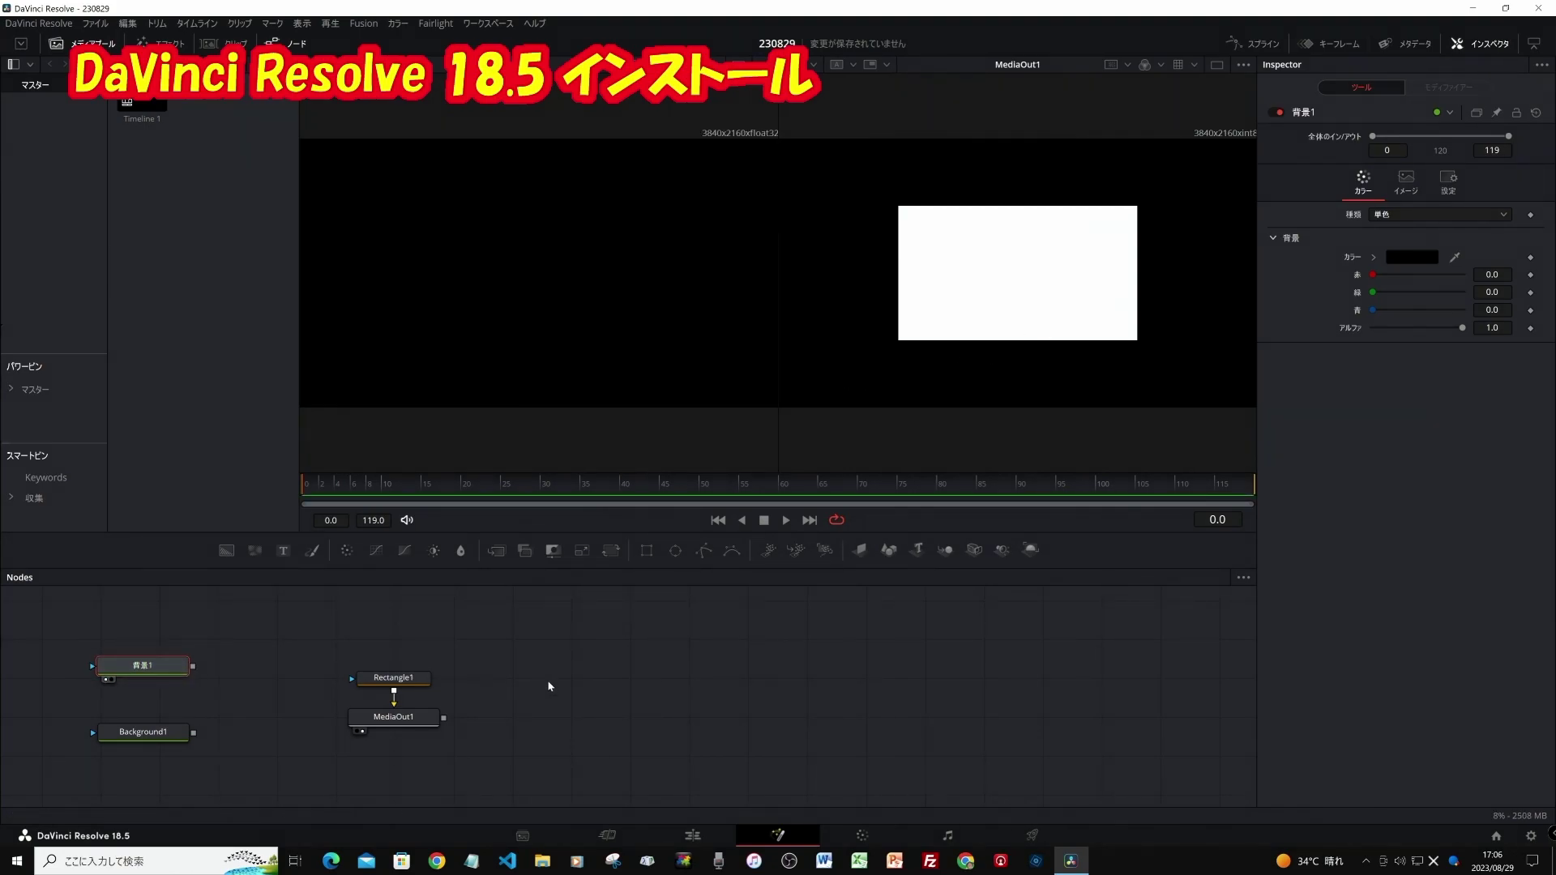
Mask the new 背景1 node with a Rectangle (四角形) node
click(644, 552)
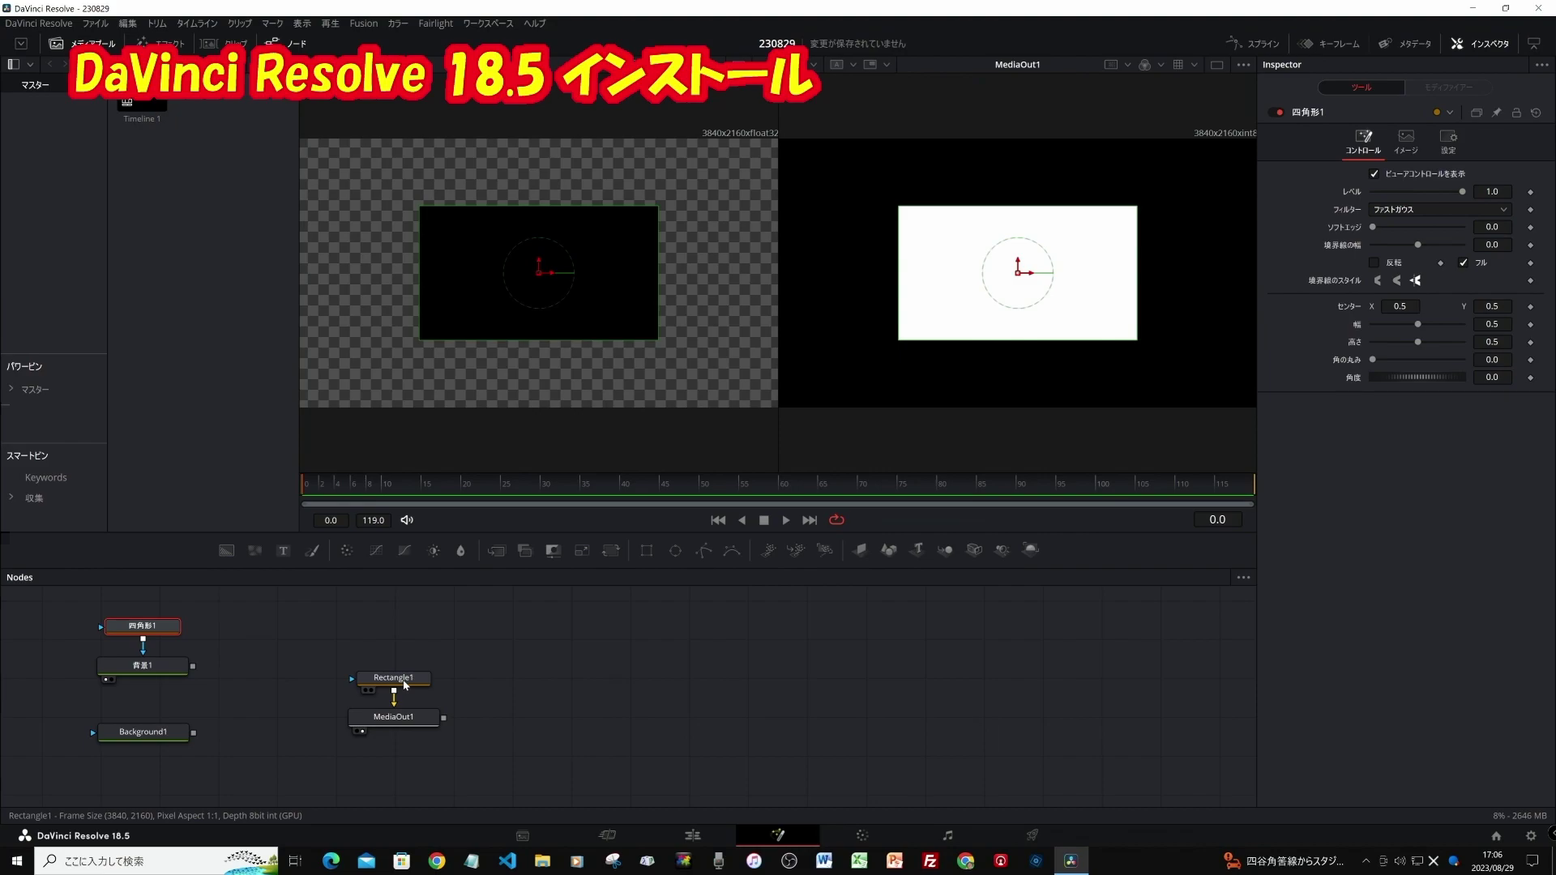
mouse_move(405, 685)
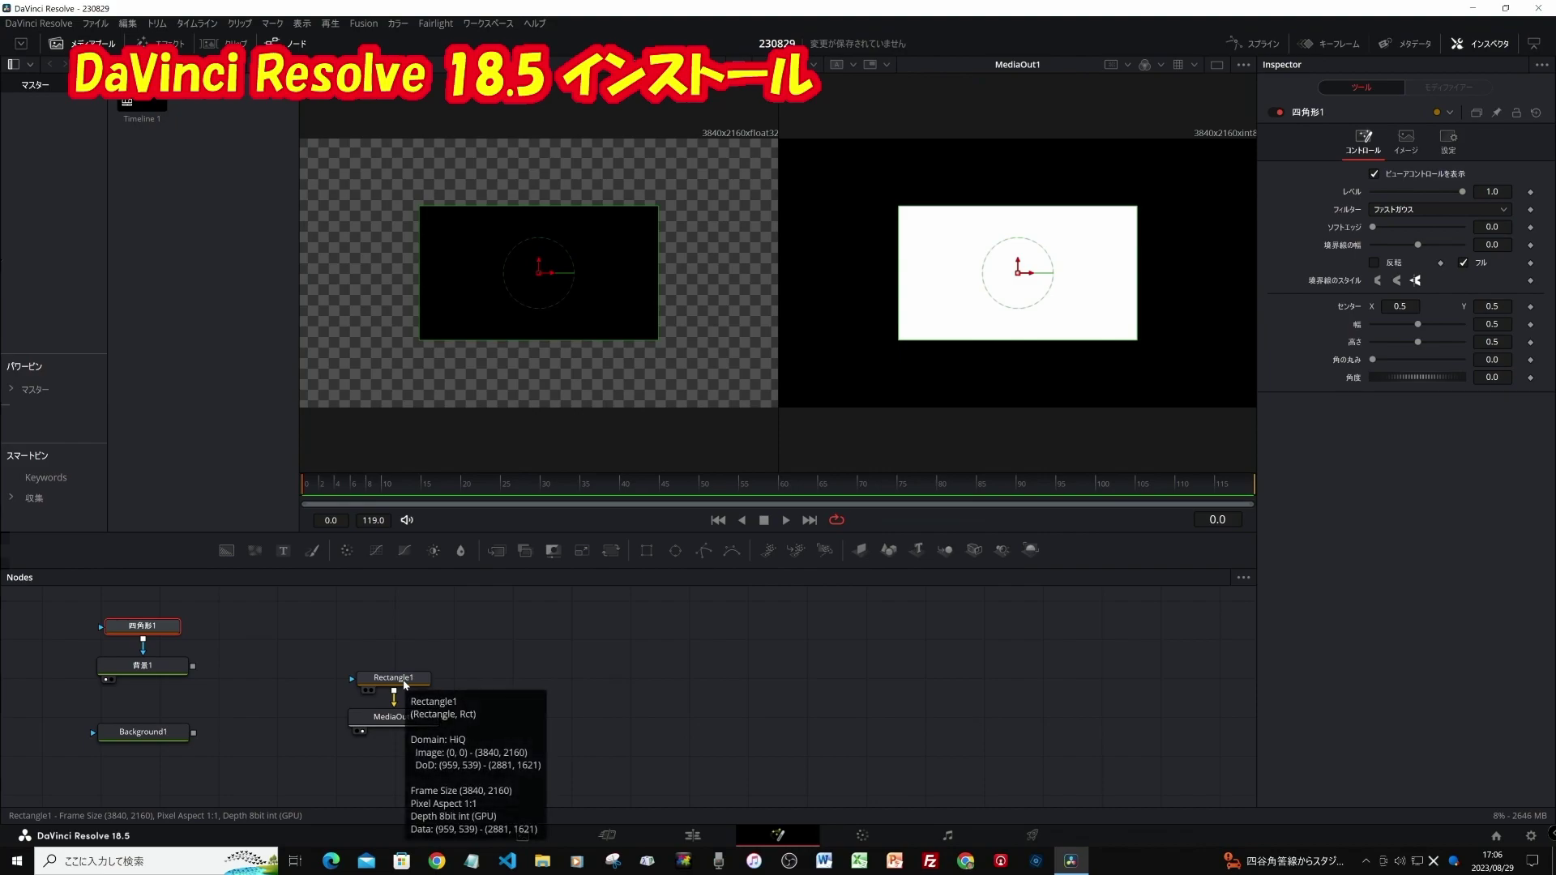
click(396, 725)
click(790, 702)
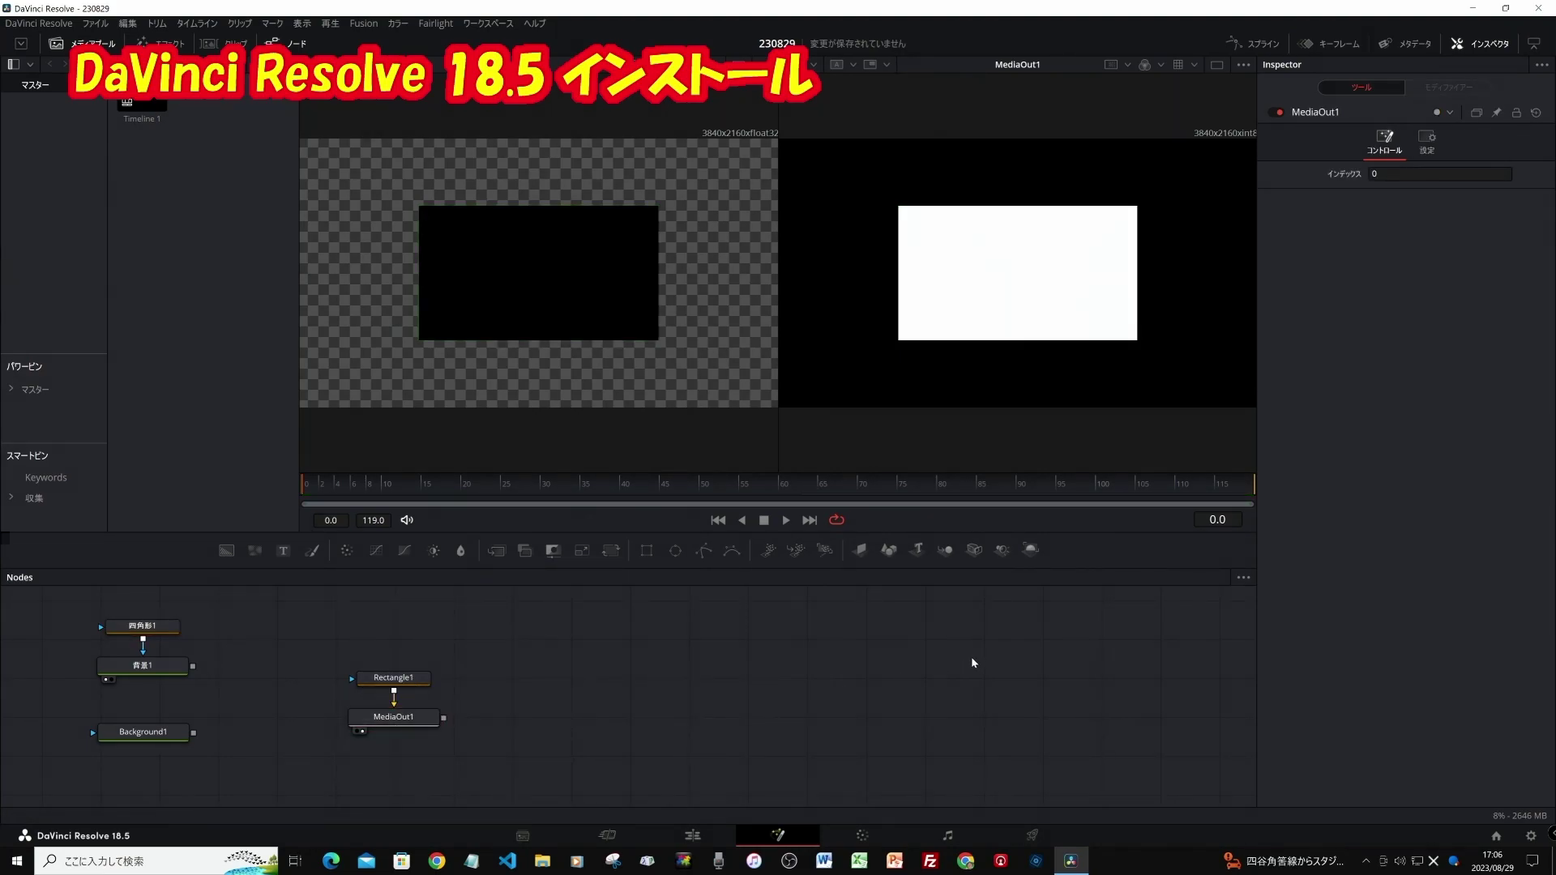
Go through the Cut page to the Edit page and look over the title effects
click(607, 843)
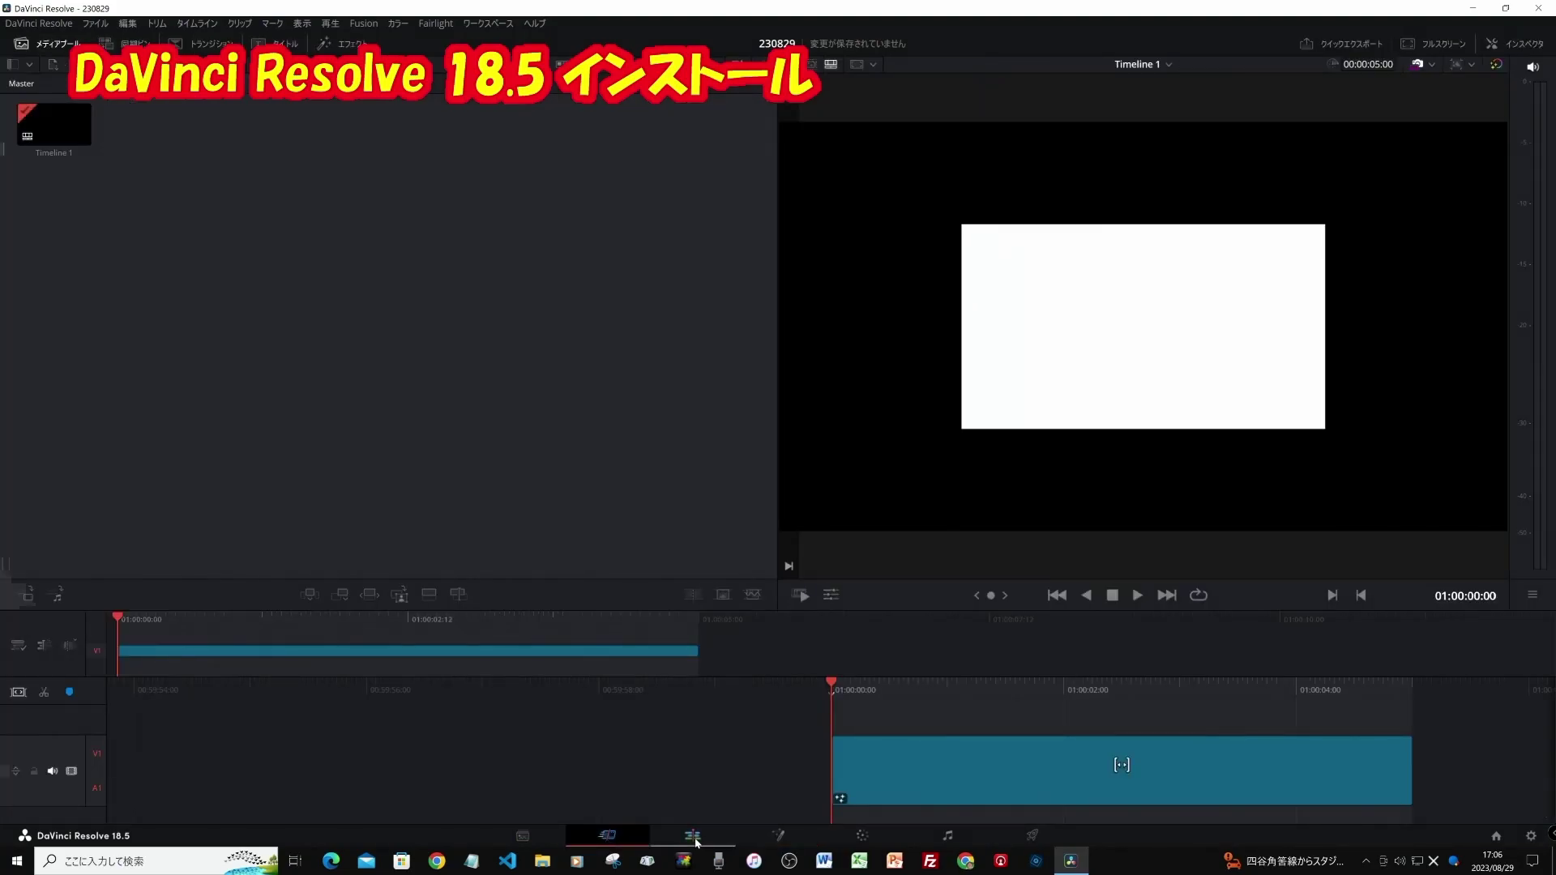
click(693, 839)
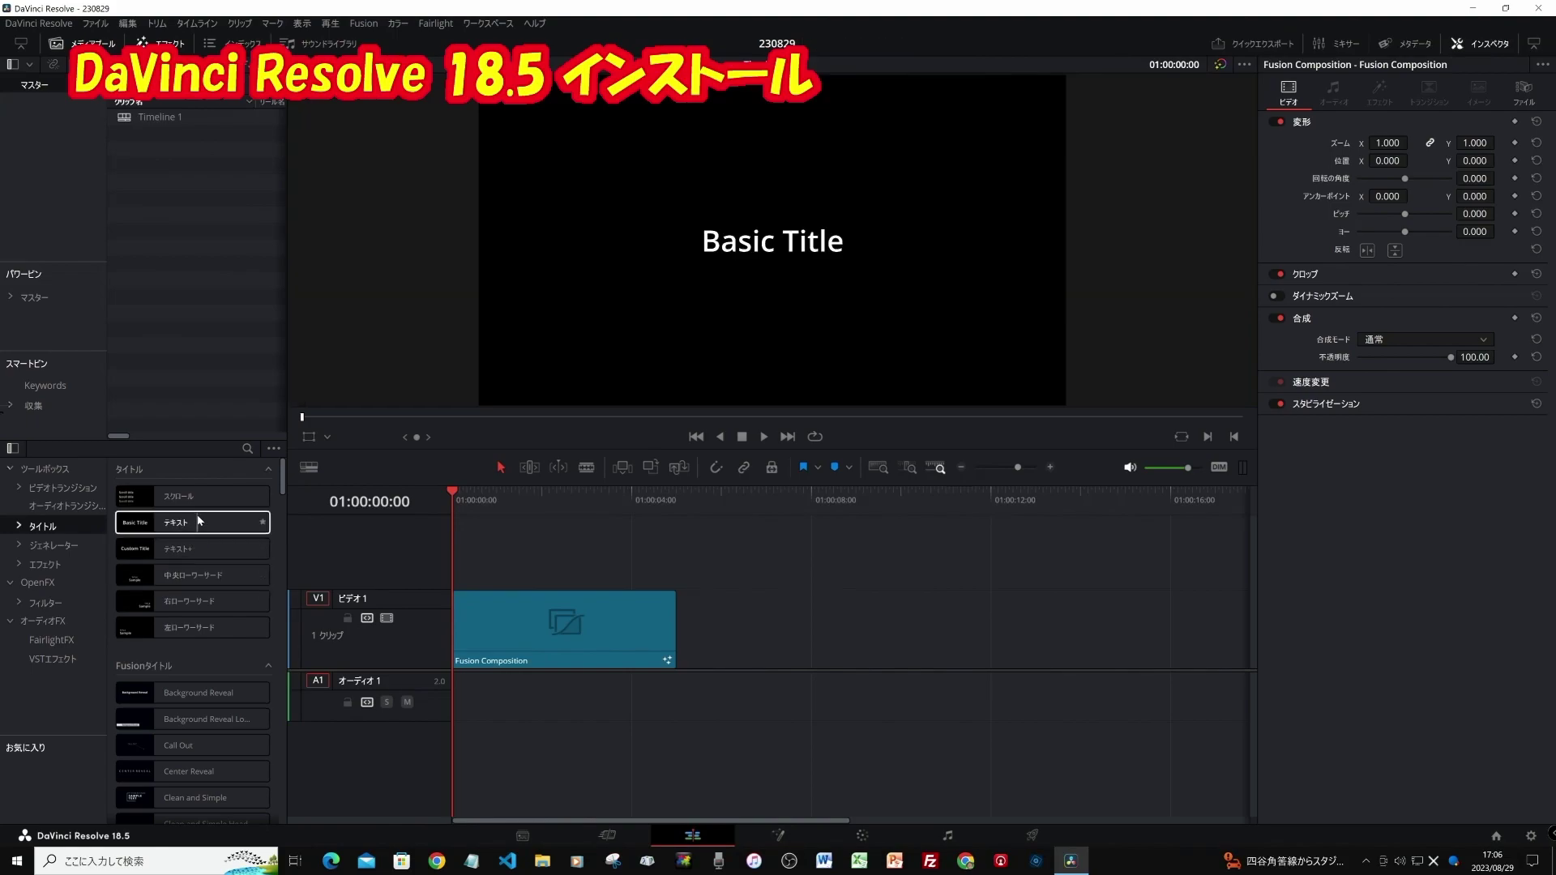
scroll(187, 556, down, 2)
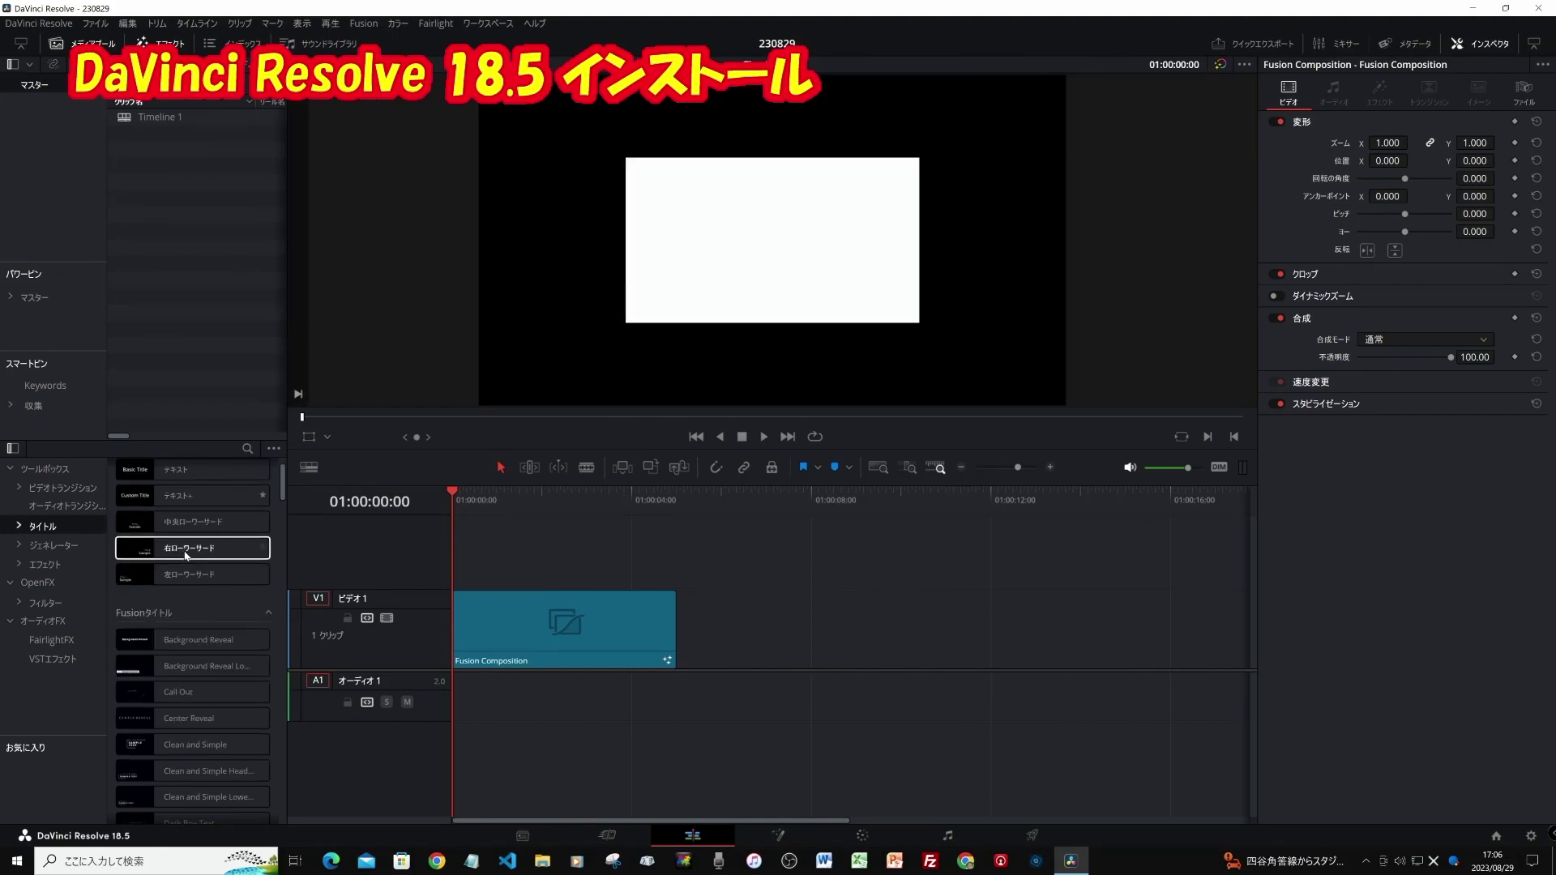
click(50, 545)
click(54, 531)
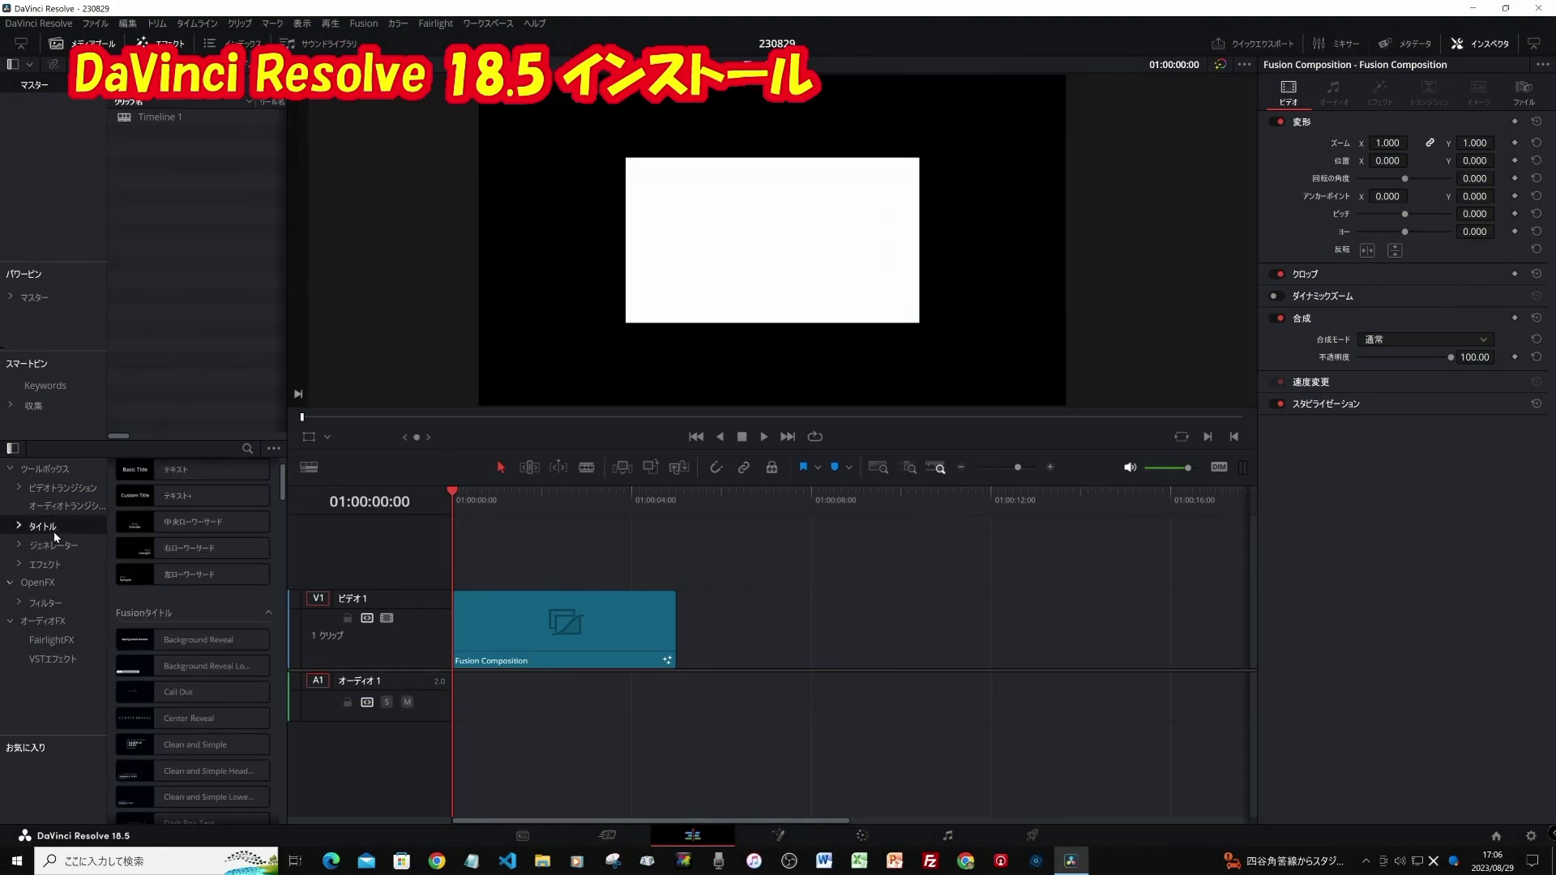
scroll(203, 548, up, 2)
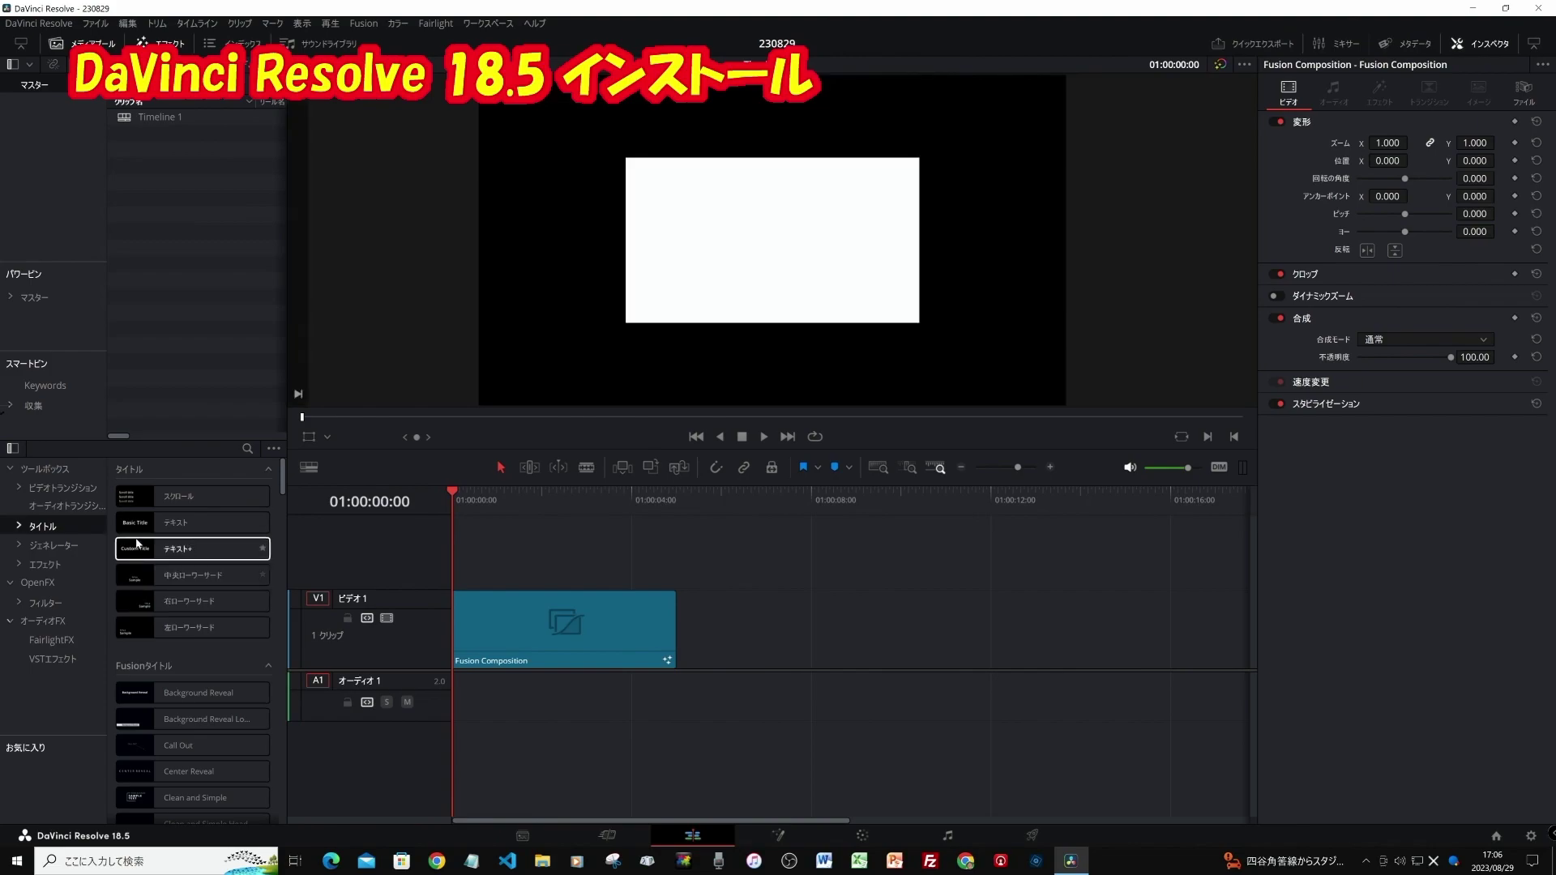
Place a basic Text (テキスト) title after the Fusion Composition clip on track V1 and move the playhead to 01:00:06:12
click(161, 533)
drag(161, 534, 681, 614)
drag(457, 492, 743, 533)
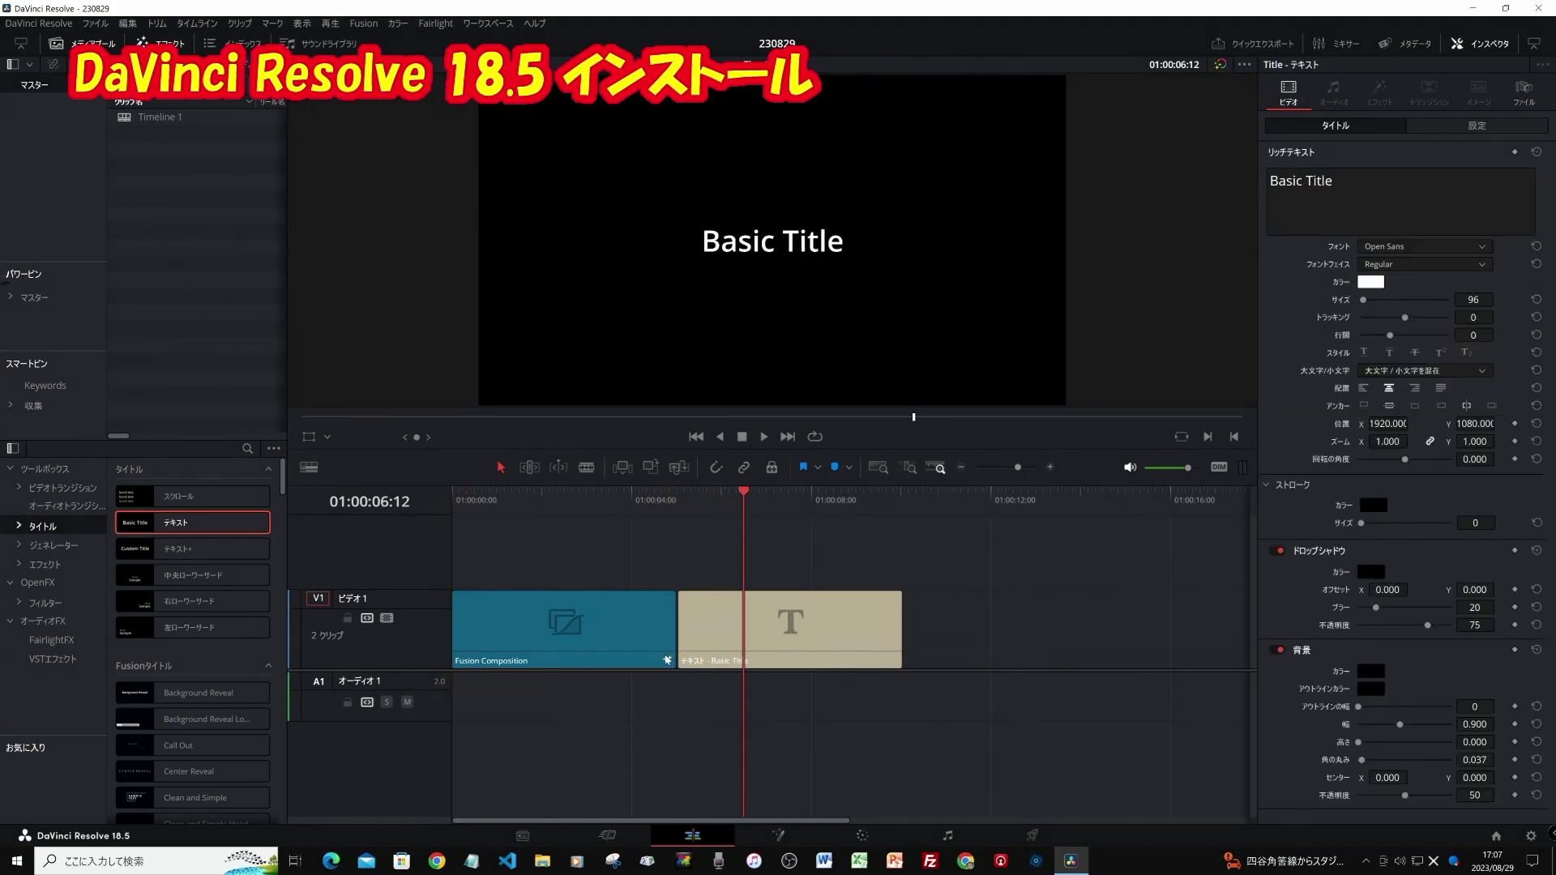
Replace the text of the basic テキスト title on track V1 with 日本語表記
click(711, 655)
click(1374, 198)
key(BackSpace)
key(BackSpace)
key(BackSpace)
key(BackSpace)
key(BackSpace)
key(BackSpace)
key(BackSpace)
key(BackSpace)
key(BackSpace)
key(BackSpace)
key(BackSpace)
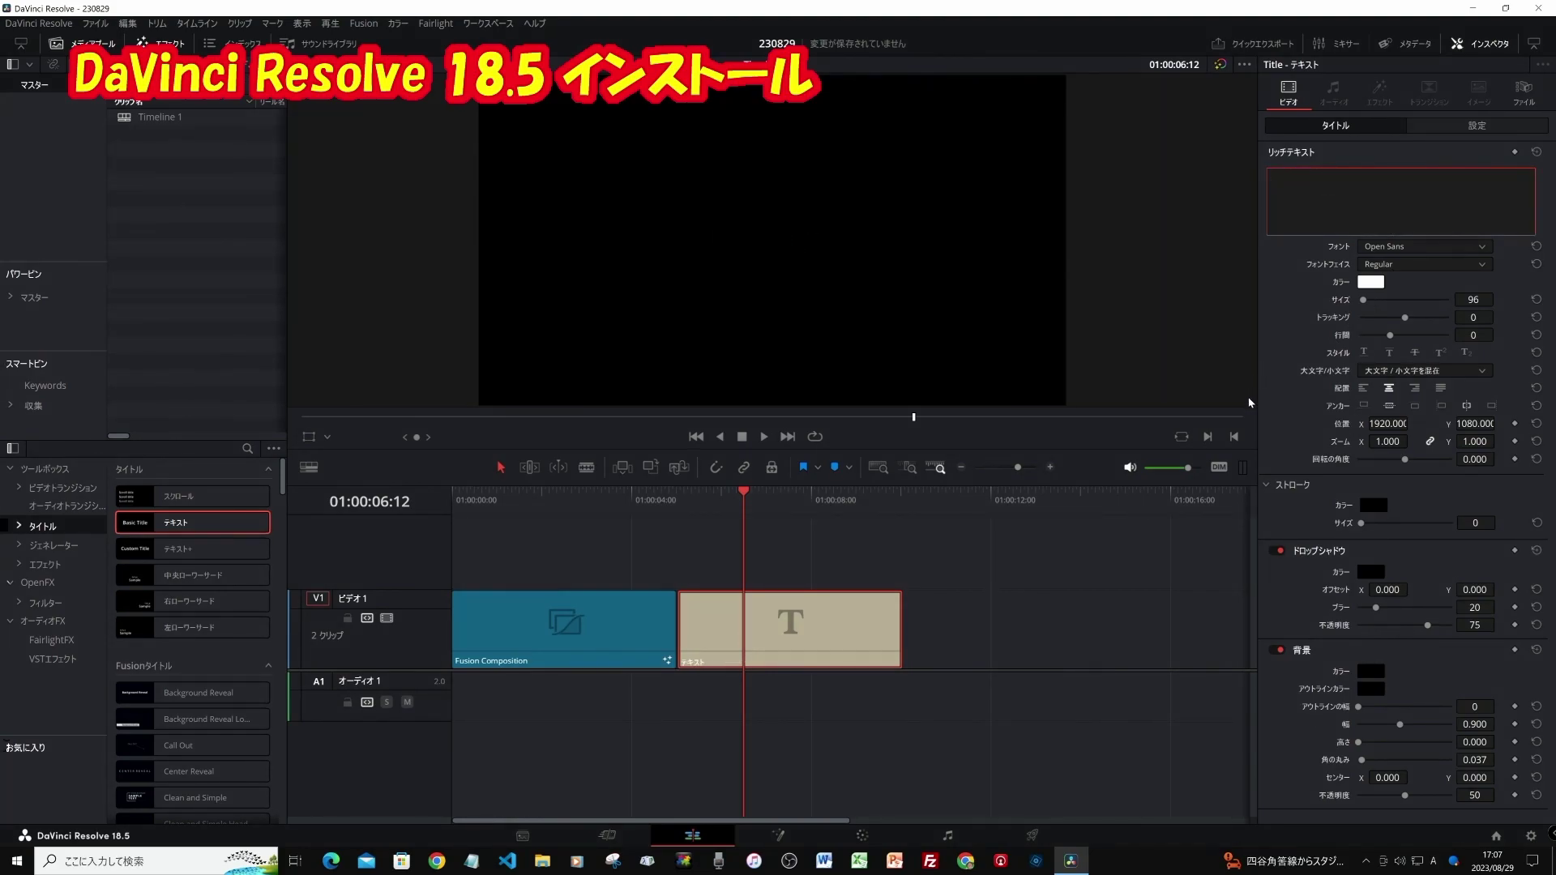
key(Zenkaku_Hankaku)
text(nihongohyouki)
key(space)
key(Return)
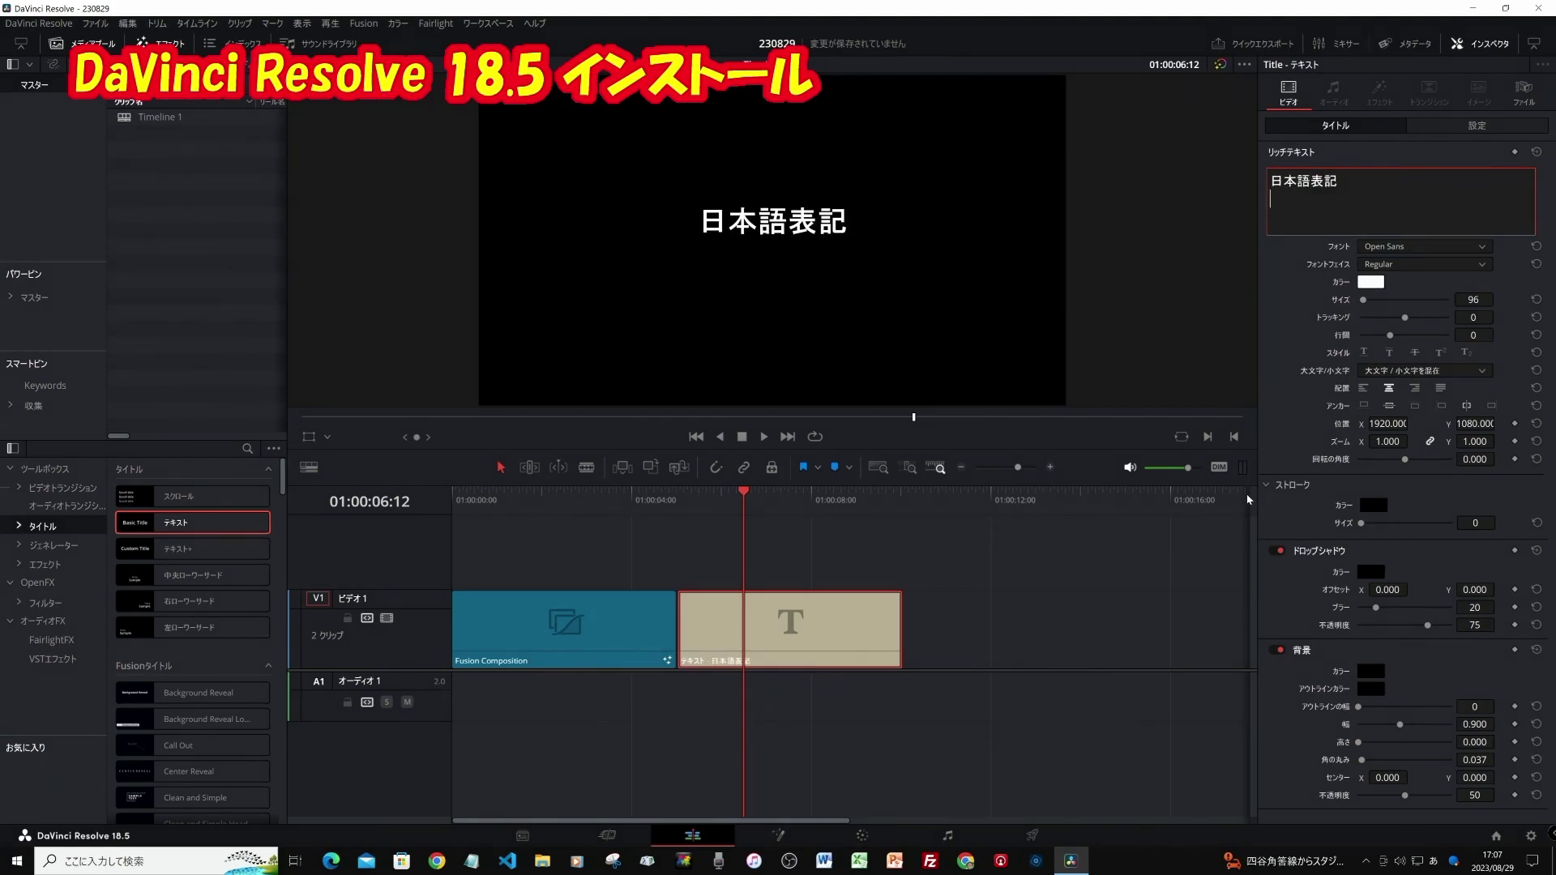
Set the basic テキスト title's font to UD デジタル 教科書体 N-R
click(726, 224)
mouse_move(766, 222)
mouse_down()
mouse_move(875, 257)
mouse_move(743, 301)
mouse_move(660, 215)
mouse_move(766, 164)
mouse_move(888, 166)
mouse_move(774, 221)
mouse_up()
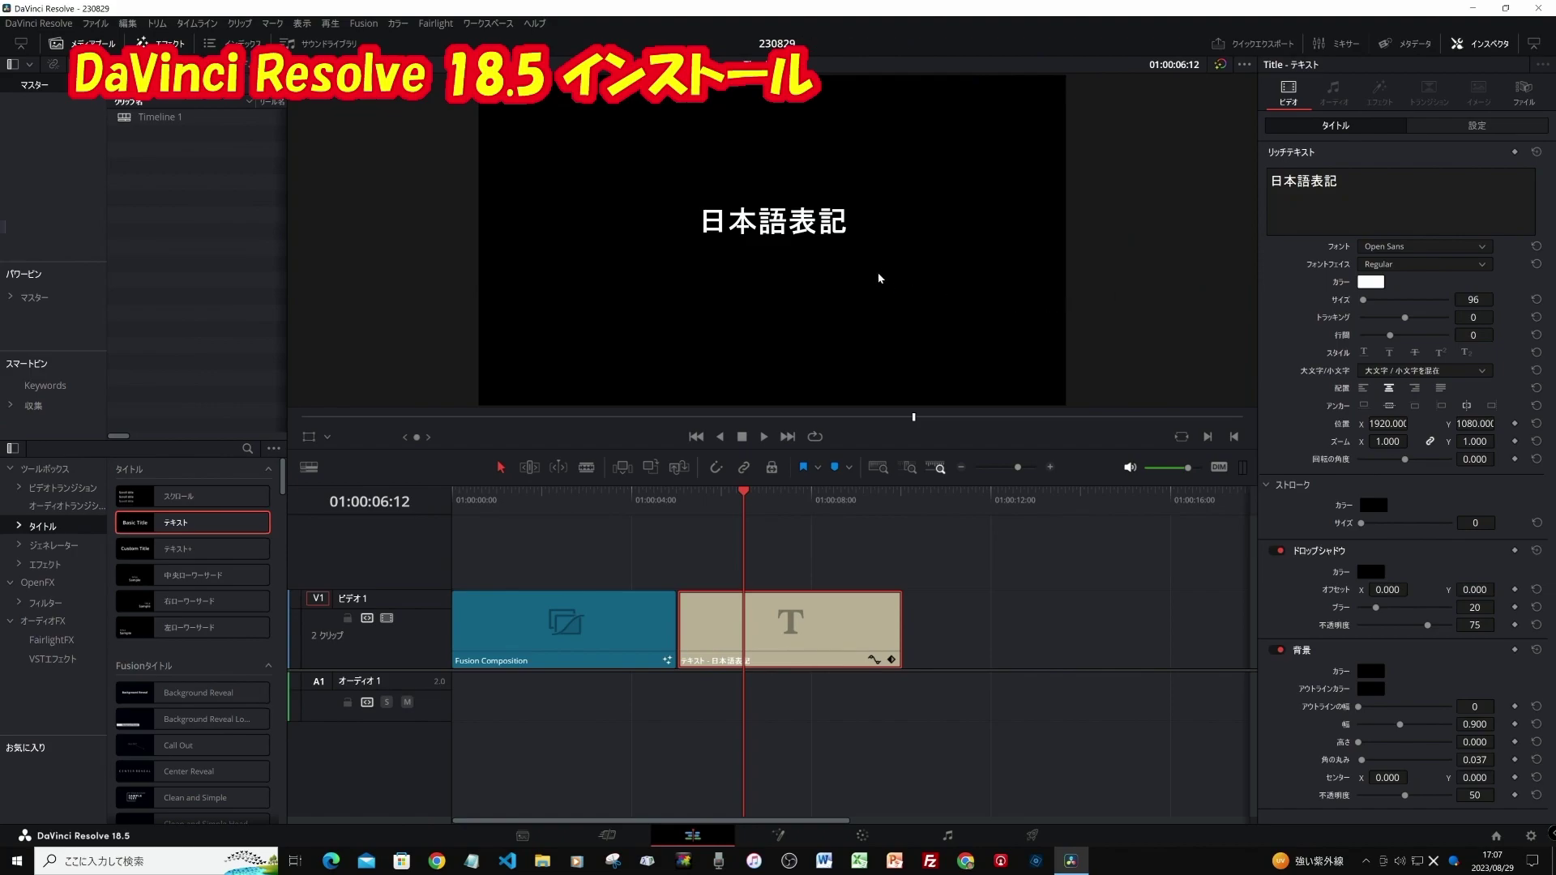
click(1431, 223)
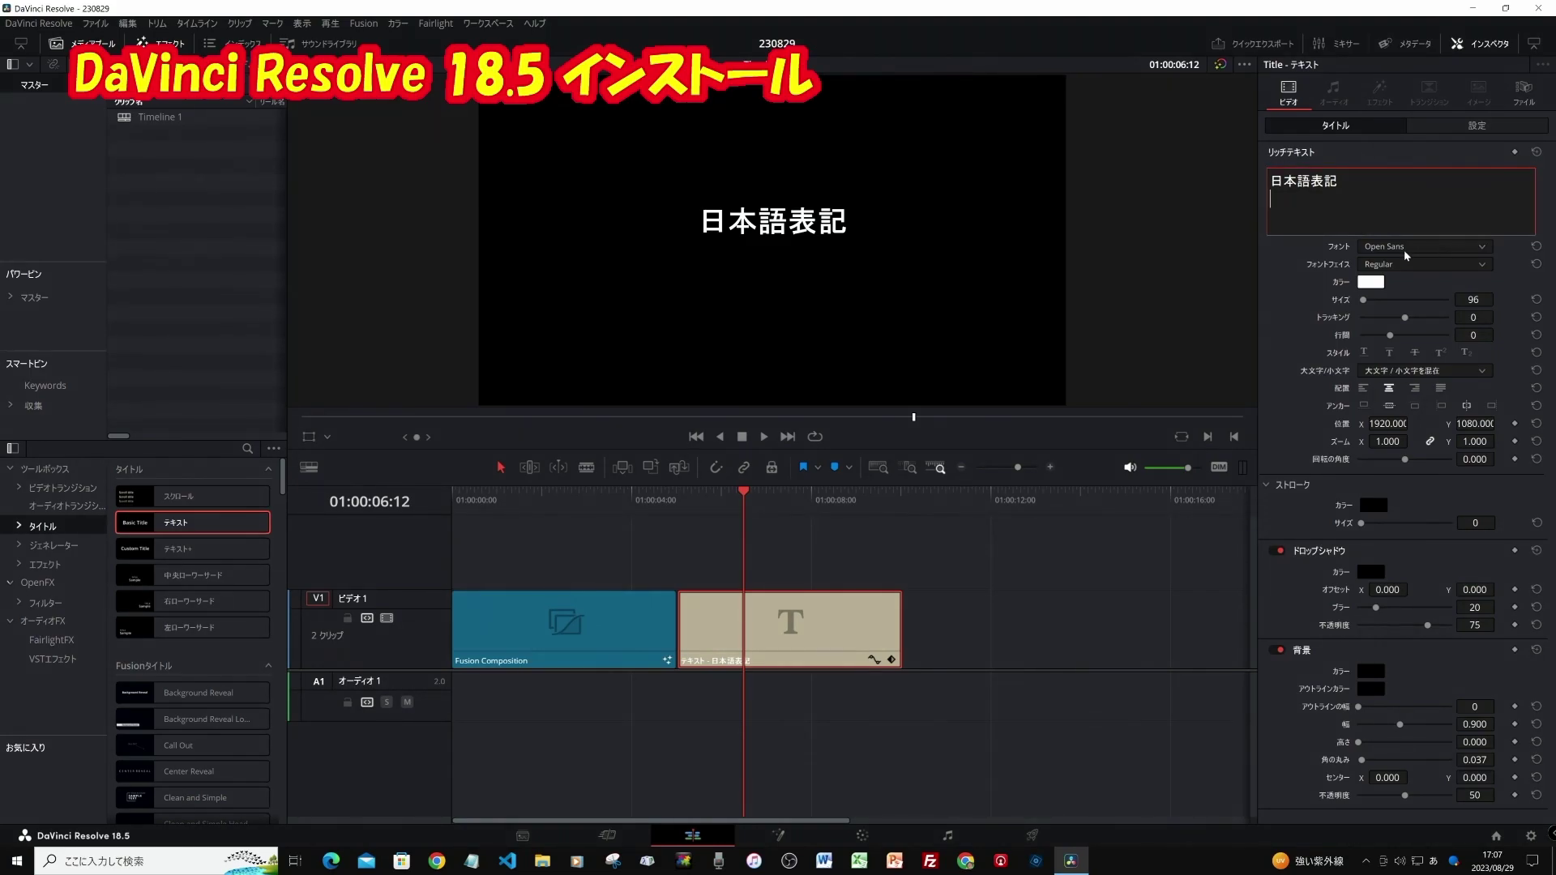
click(1482, 246)
scroll(1436, 513, down, 15)
scroll(1424, 531, down, 6)
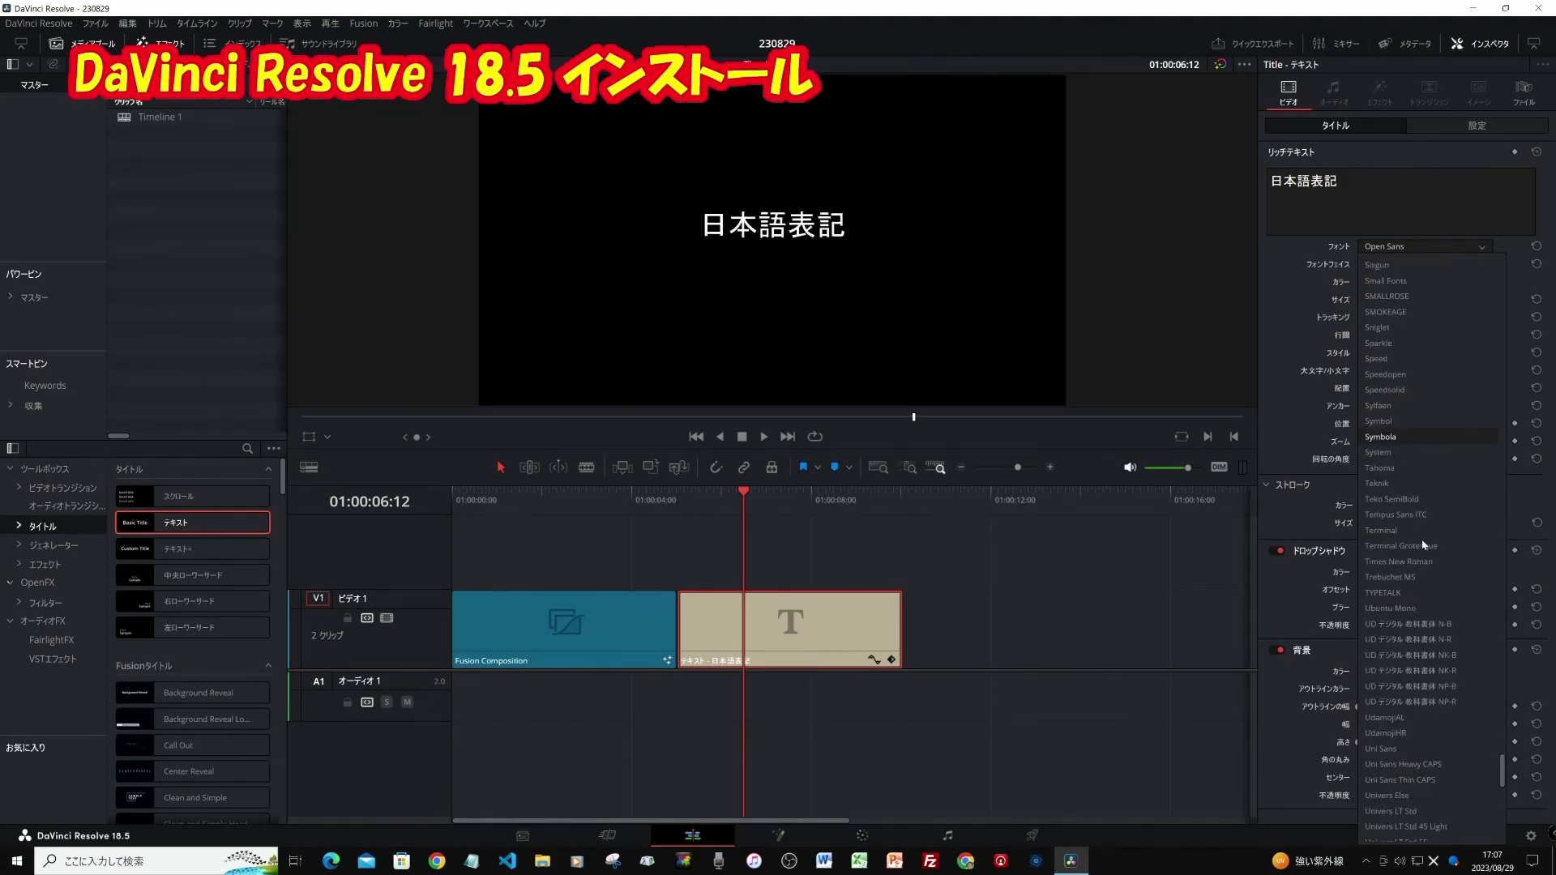
click(1420, 640)
click(1171, 617)
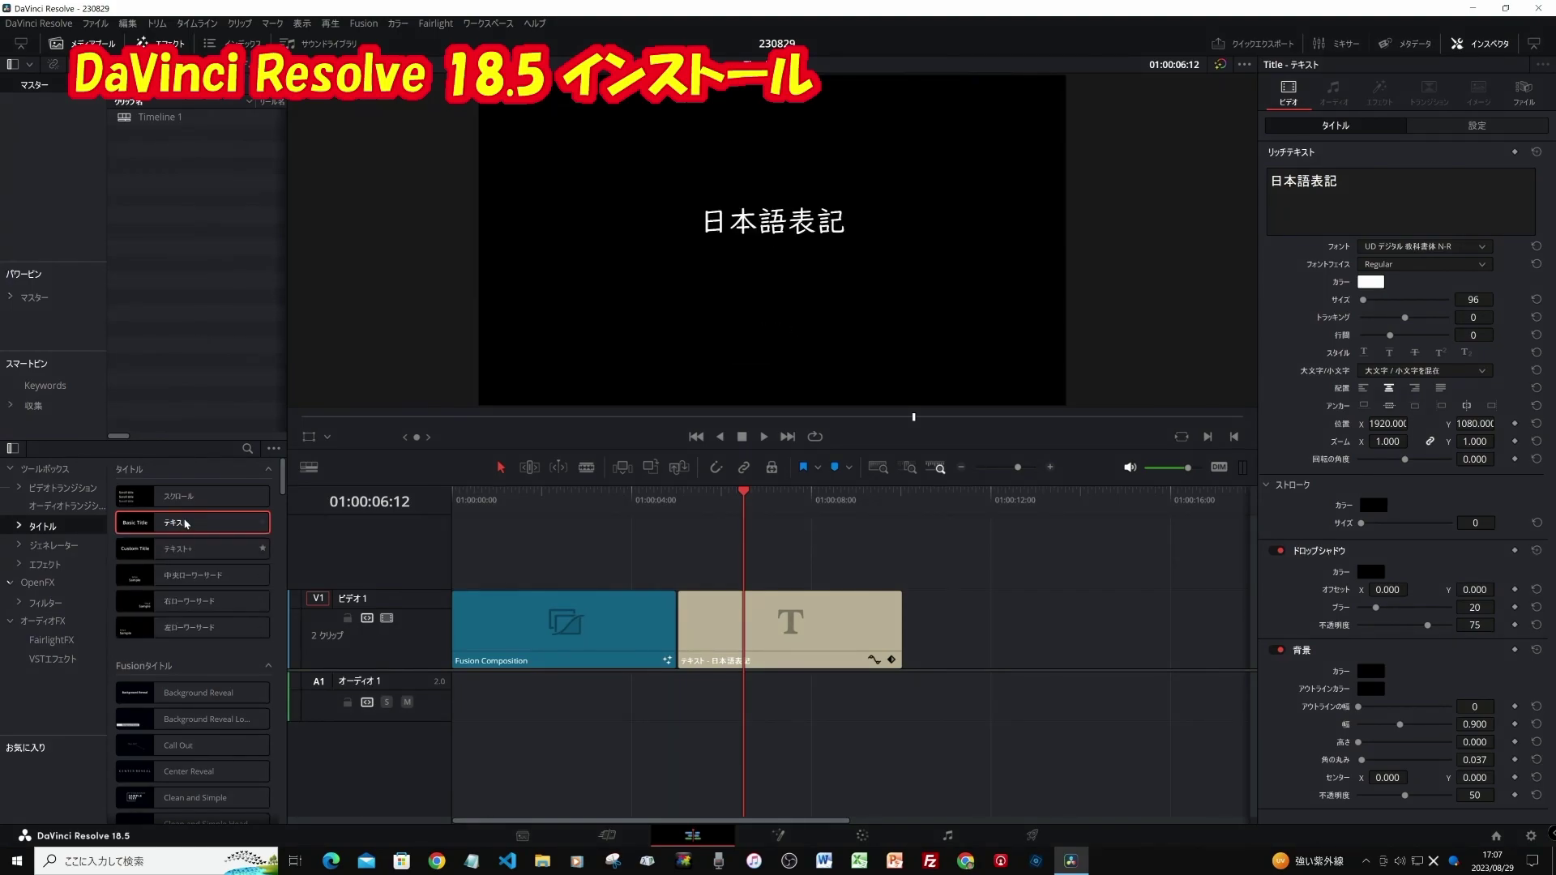
Place a Text+ (テキスト+) title directly after the basic text clip on V1, move the playhead to 01:00:12:06 and select the new clip
drag(145, 555, 907, 626)
drag(744, 510, 1001, 519)
click(1013, 628)
Replace the text of the Text+ title with 日本語表記
click(1408, 224)
key(BackSpace)
key(BackSpace)
key(BackSpace)
key(BackSpace)
key(BackSpace)
key(BackSpace)
key(BackSpace)
key(BackSpace)
key(BackSpace)
key(BackSpace)
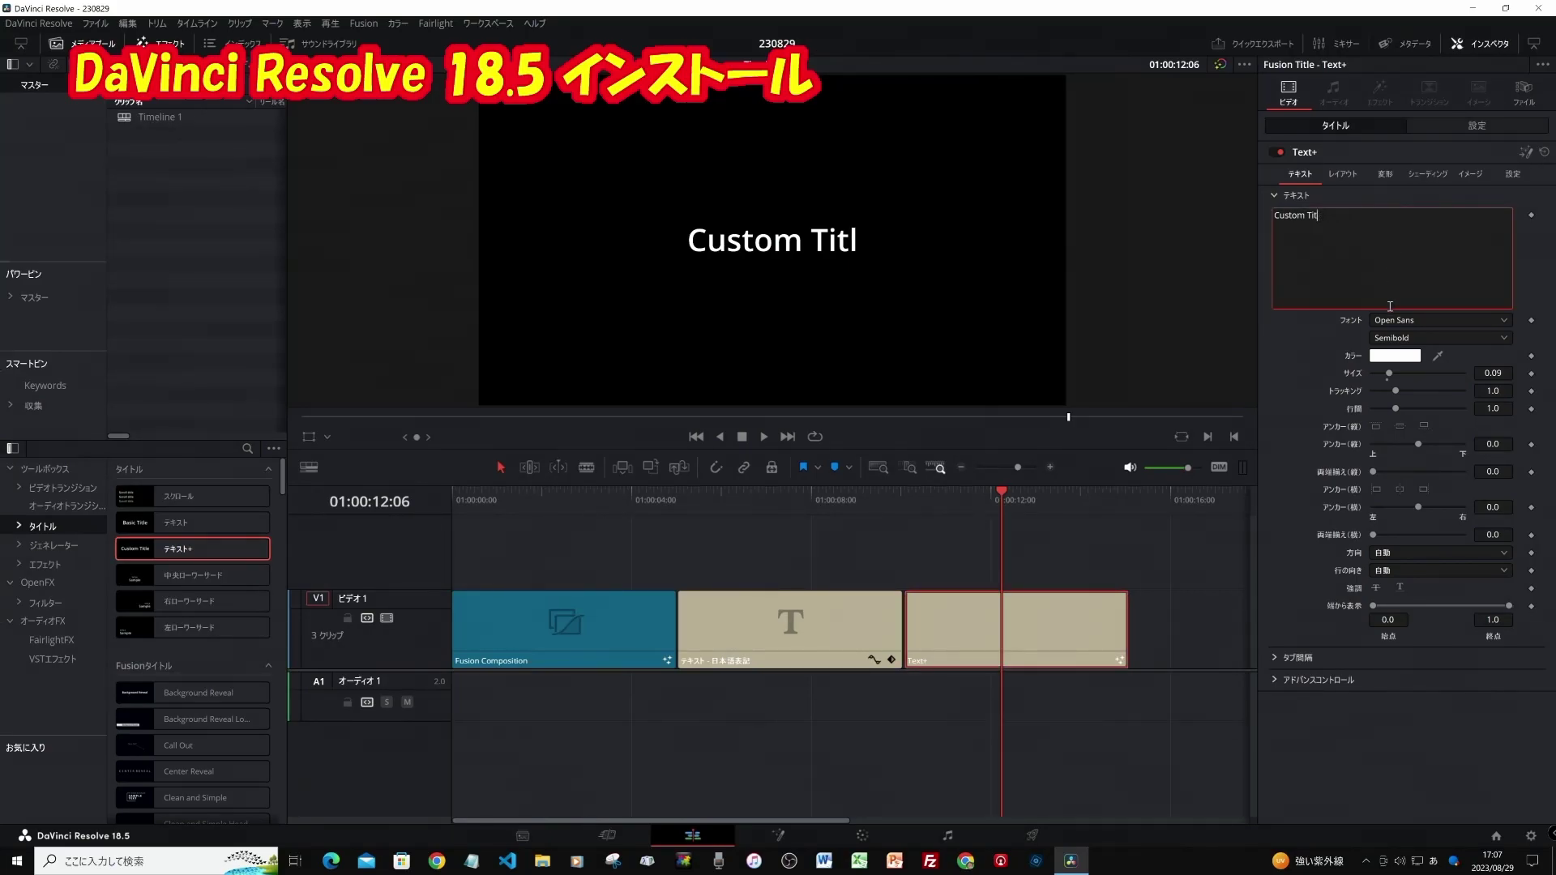
key(BackSpace)
key(BackSpace)
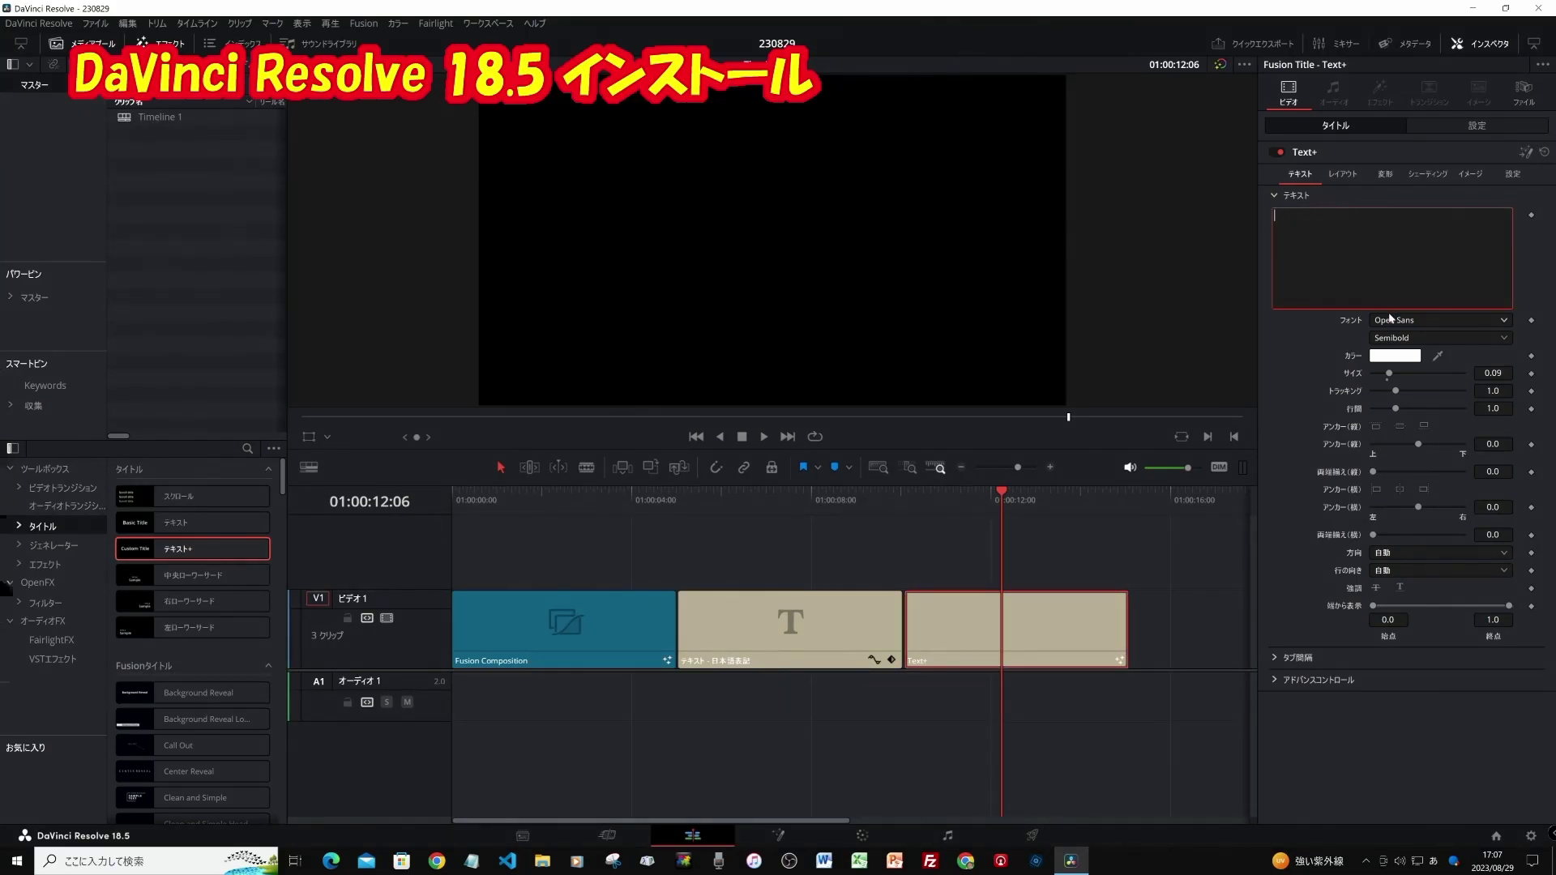
text(nihongoh)
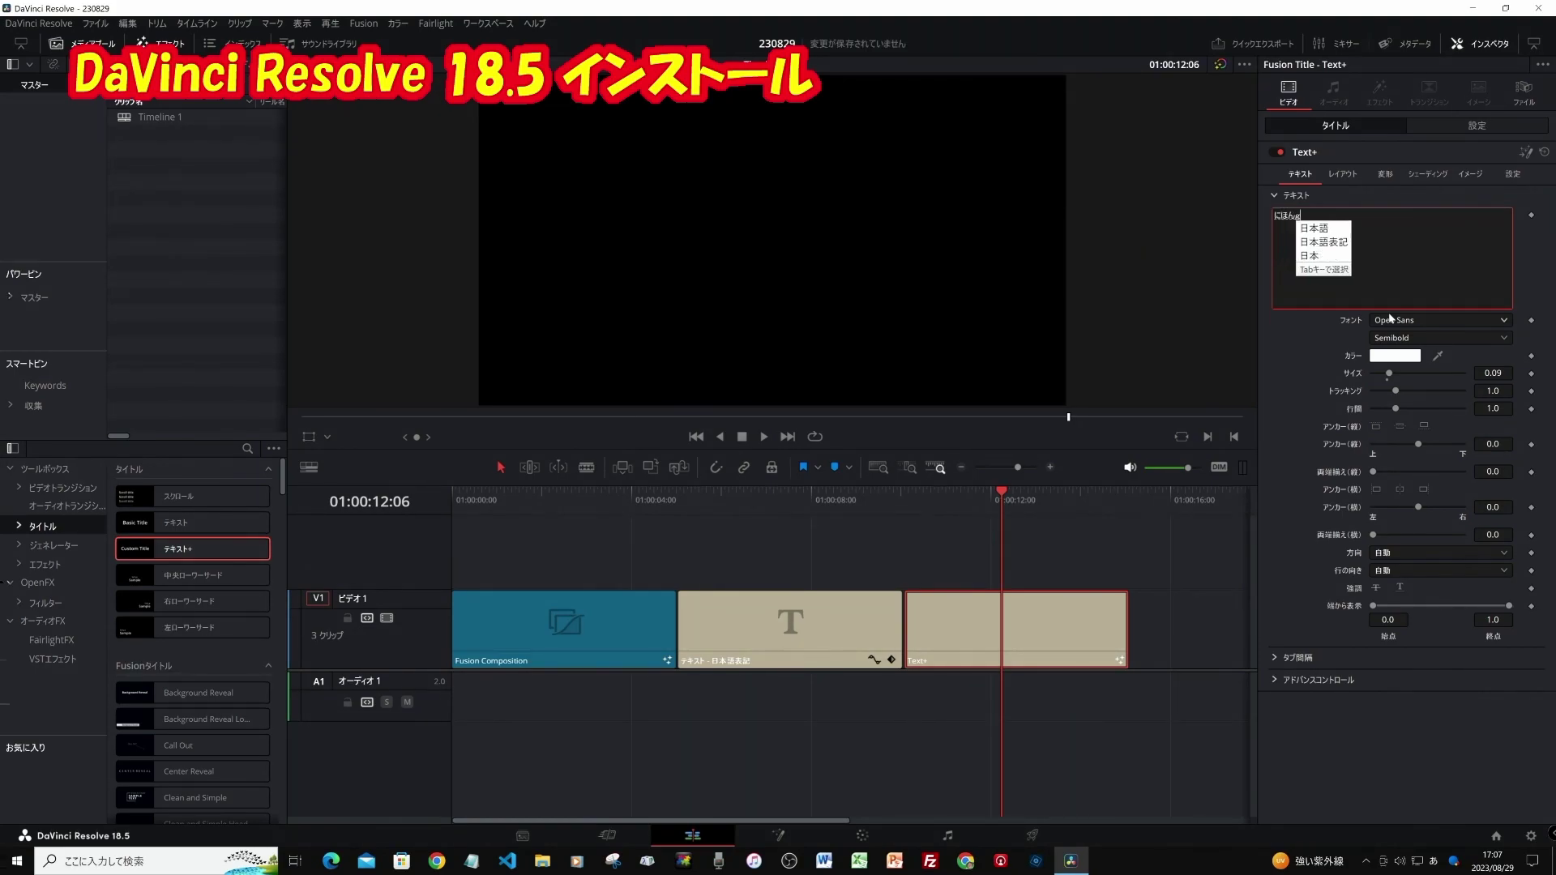
key(Tab)
key(Return)
key(Return)
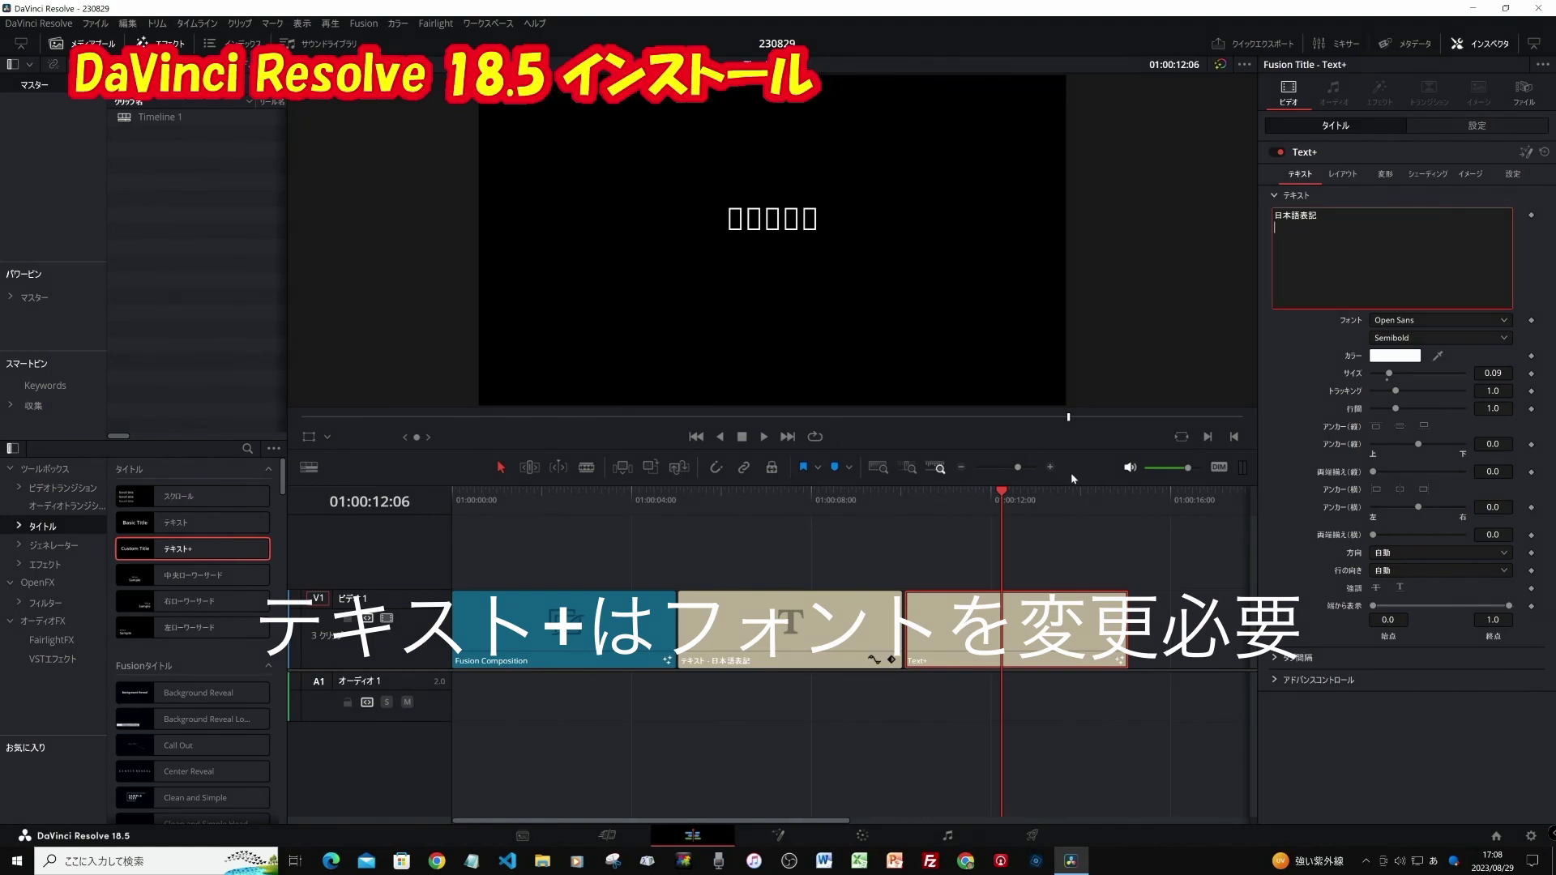
Review the basic text title for comparison, and set the Text+ title's font to UD デジタル 教科書体 NK-R
drag(992, 496, 806, 496)
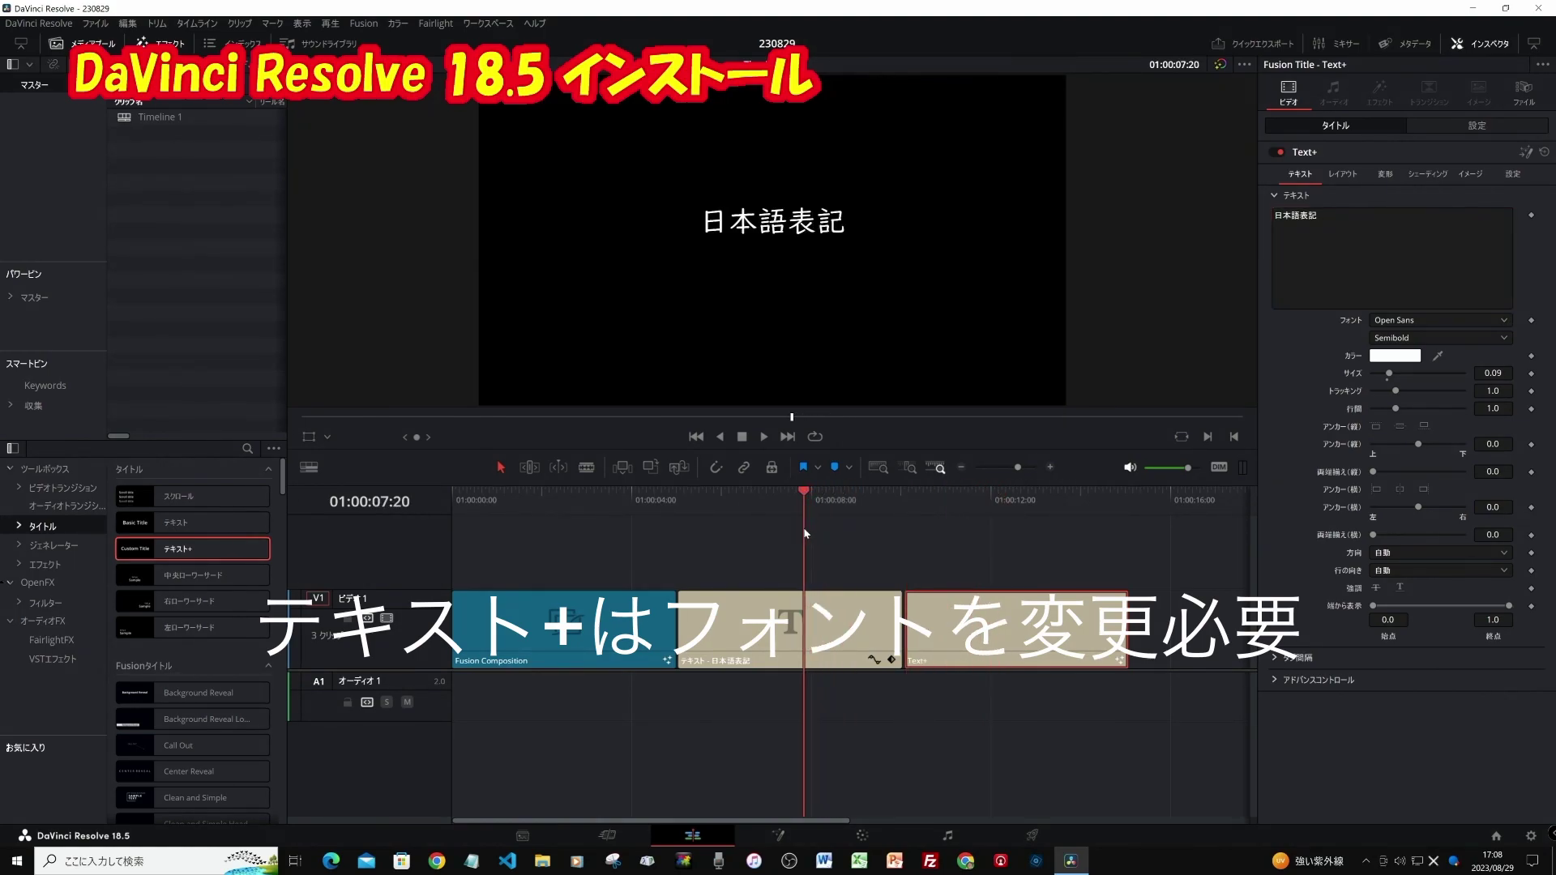
click(810, 608)
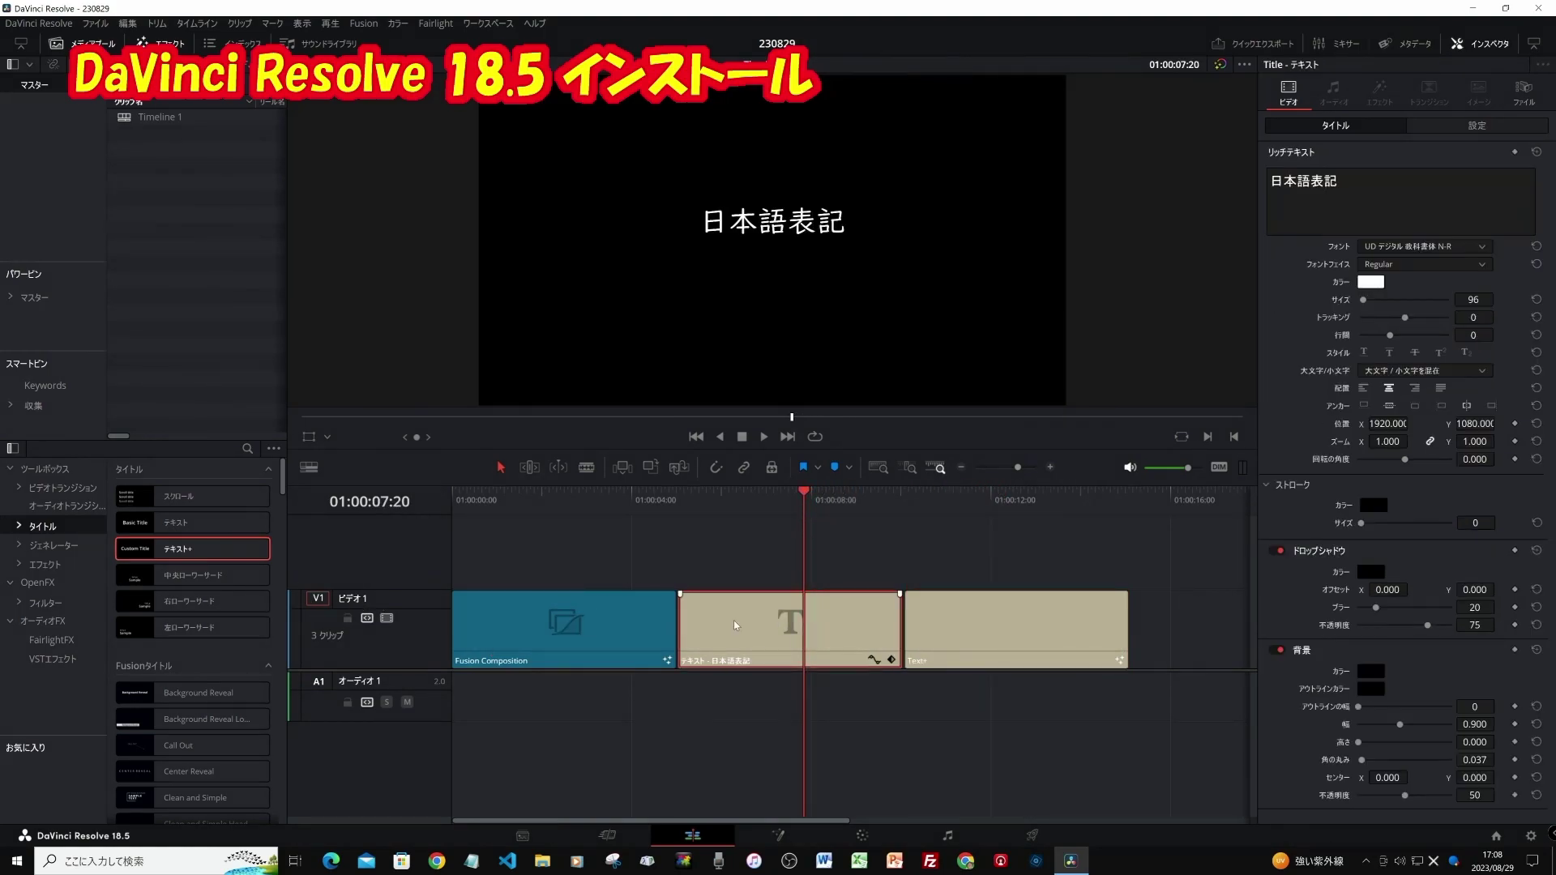
click(193, 523)
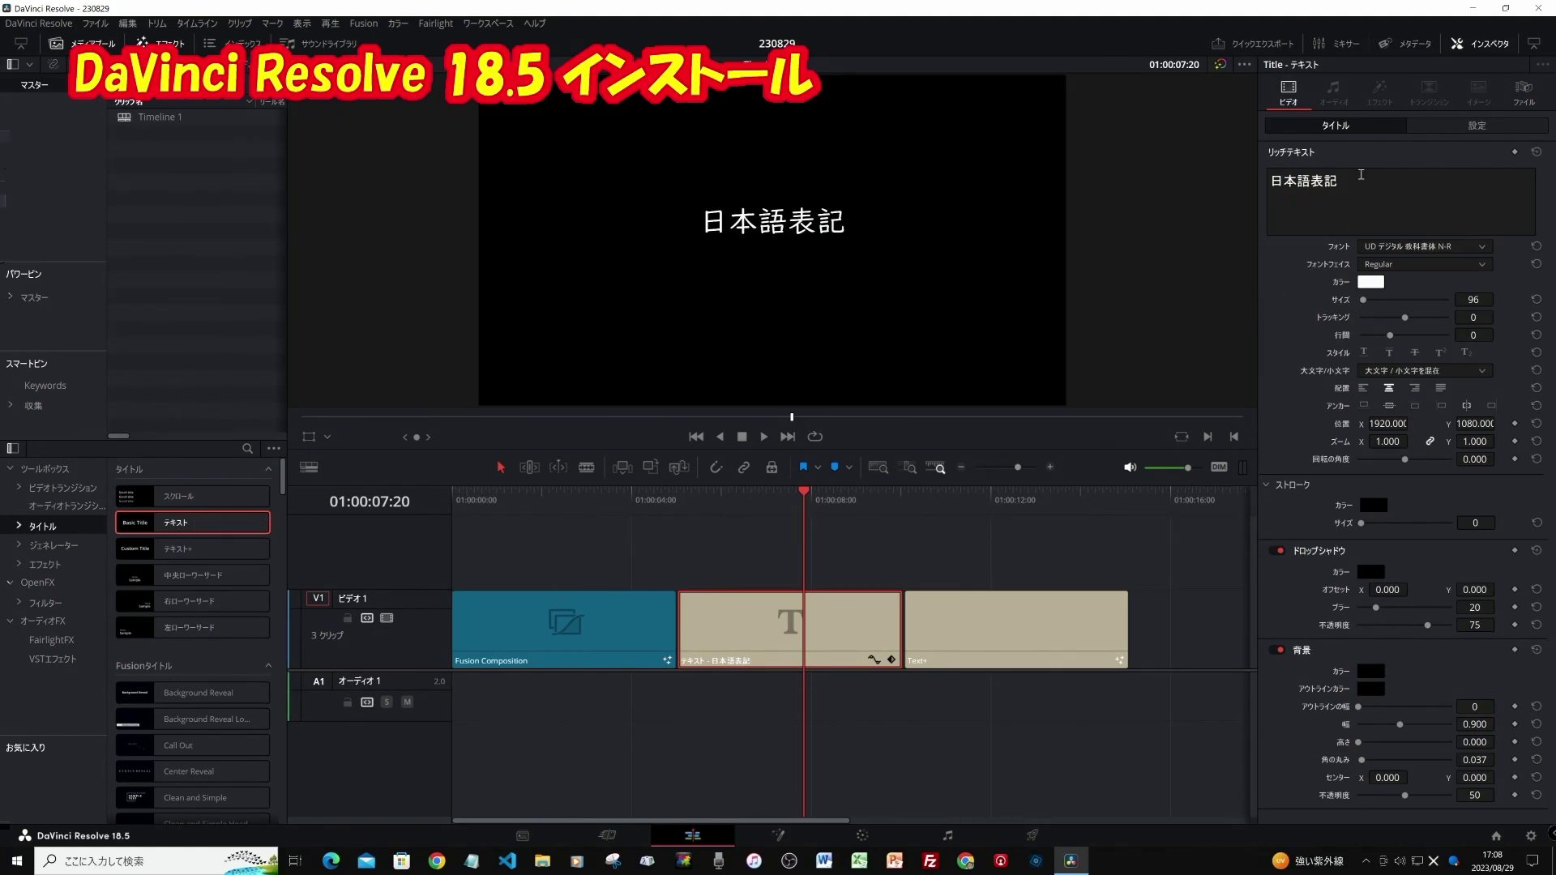
drag(807, 496, 995, 496)
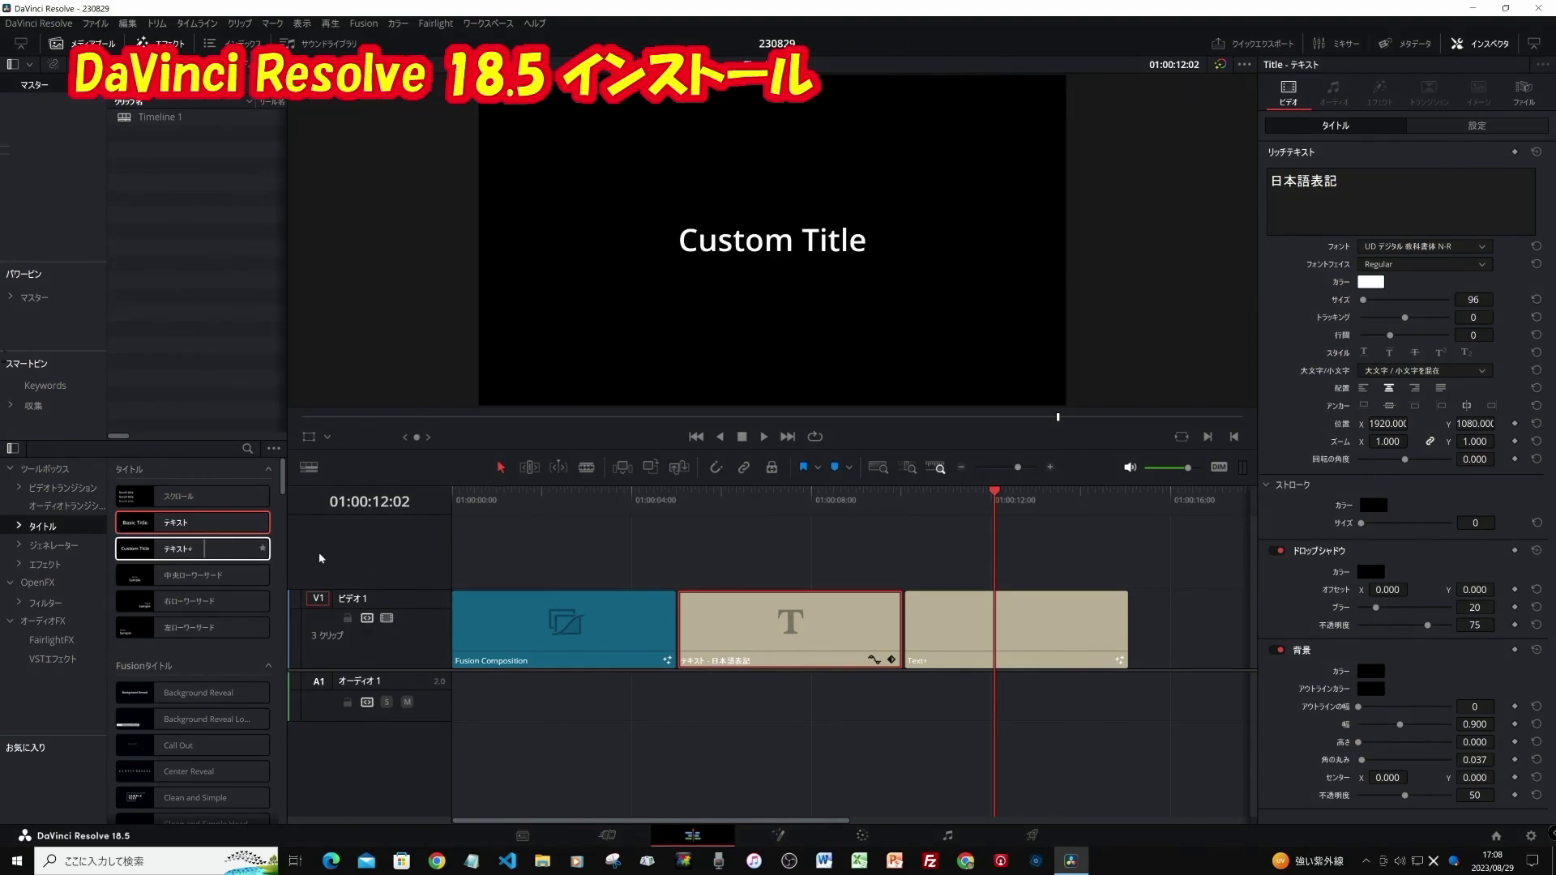
click(944, 640)
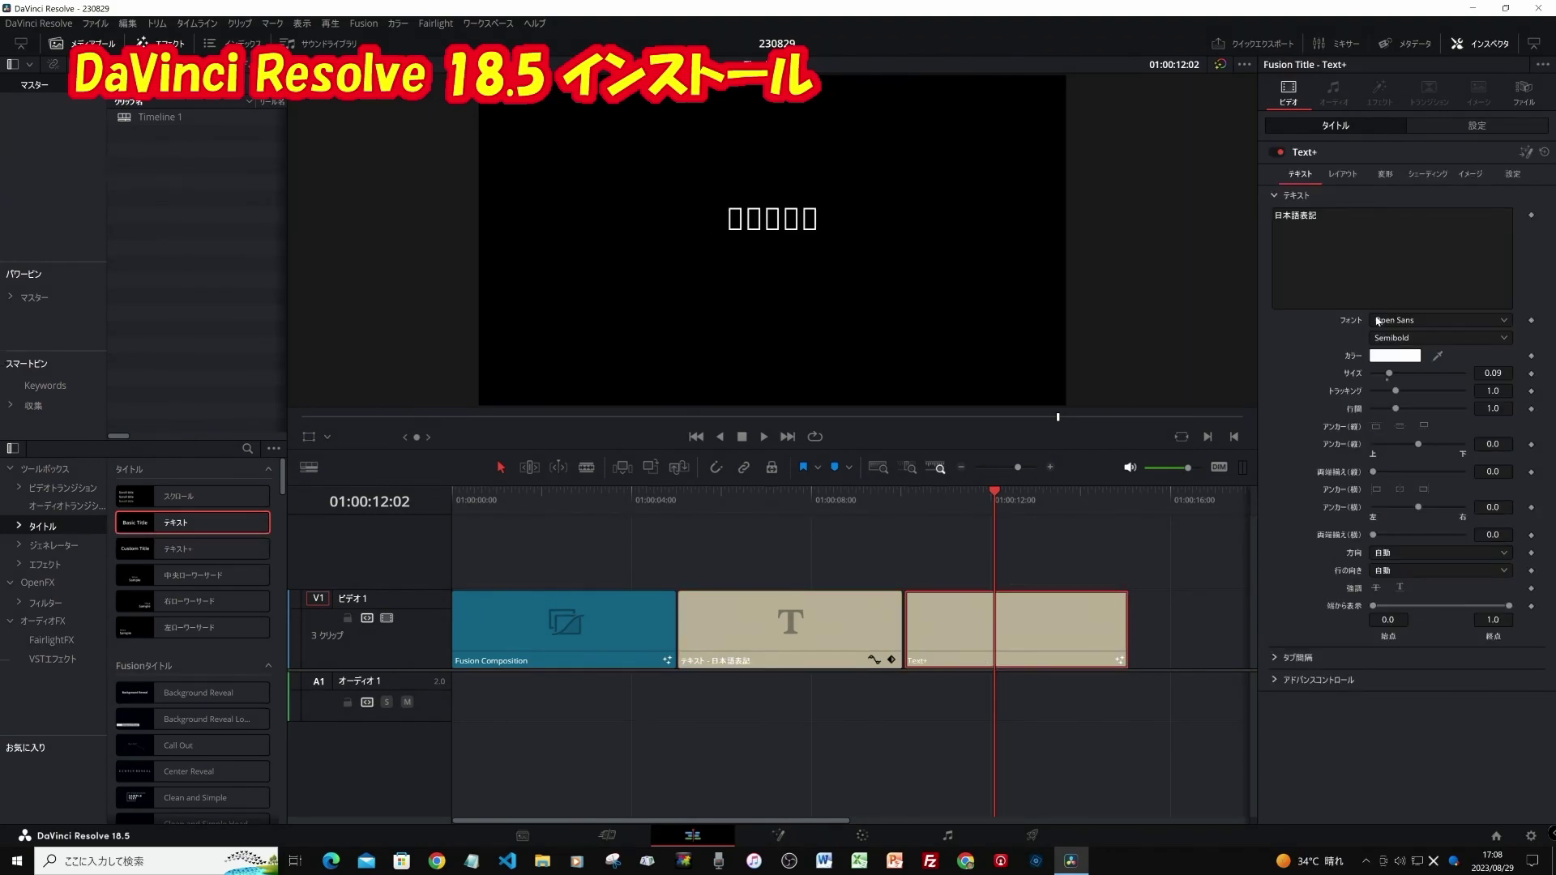
click(1506, 323)
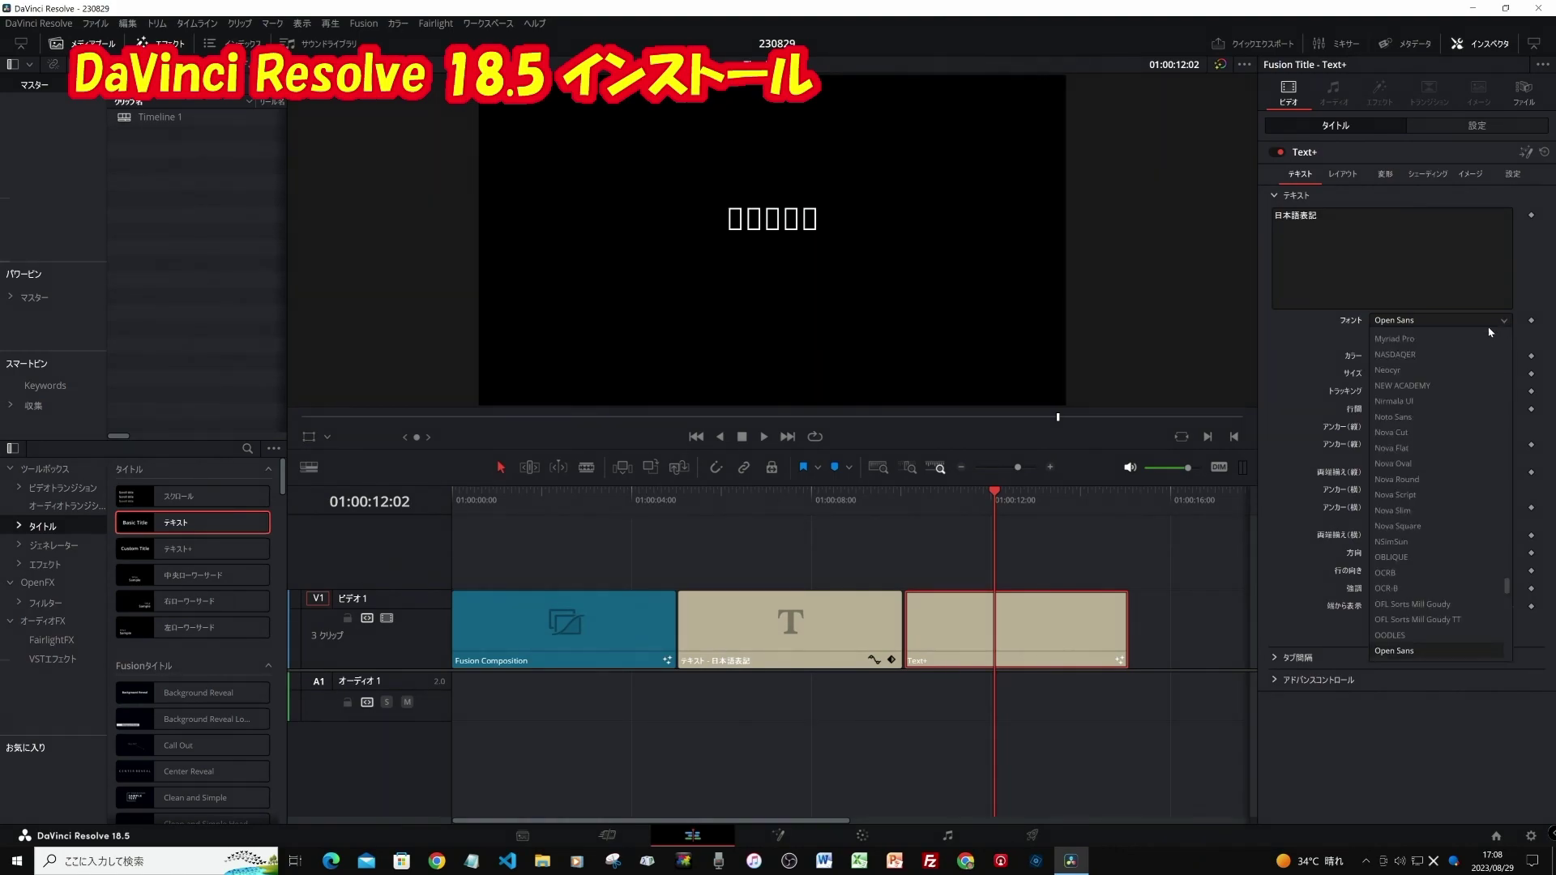
scroll(1448, 456, down, 10)
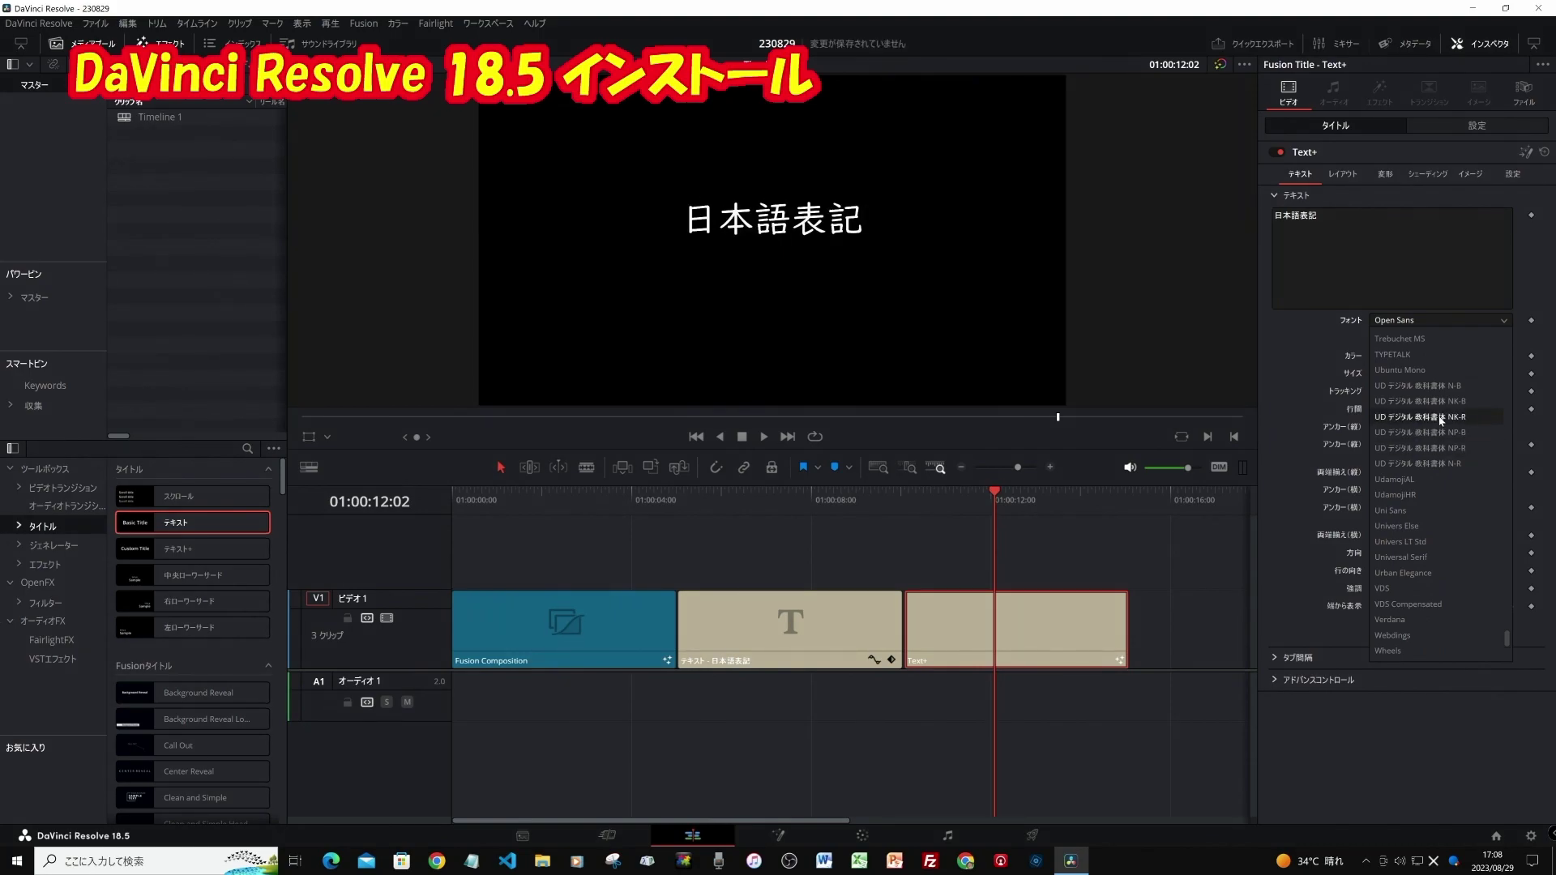
click(1420, 557)
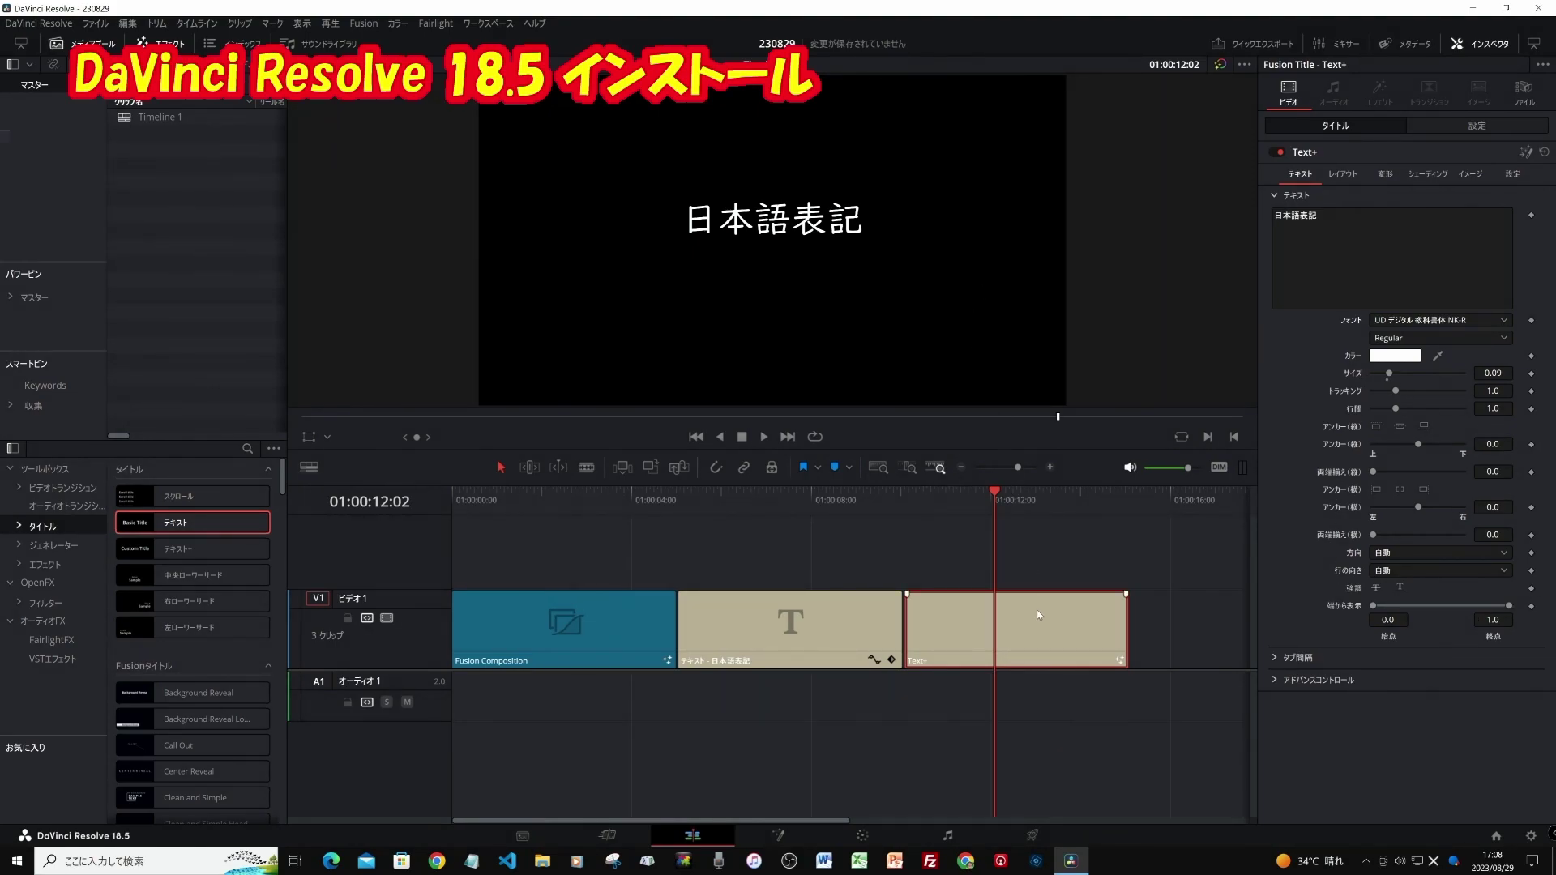
Look over the Text+ title's clip settings and layout options, and set its text direction (方向) to vertical (縦)
click(1475, 126)
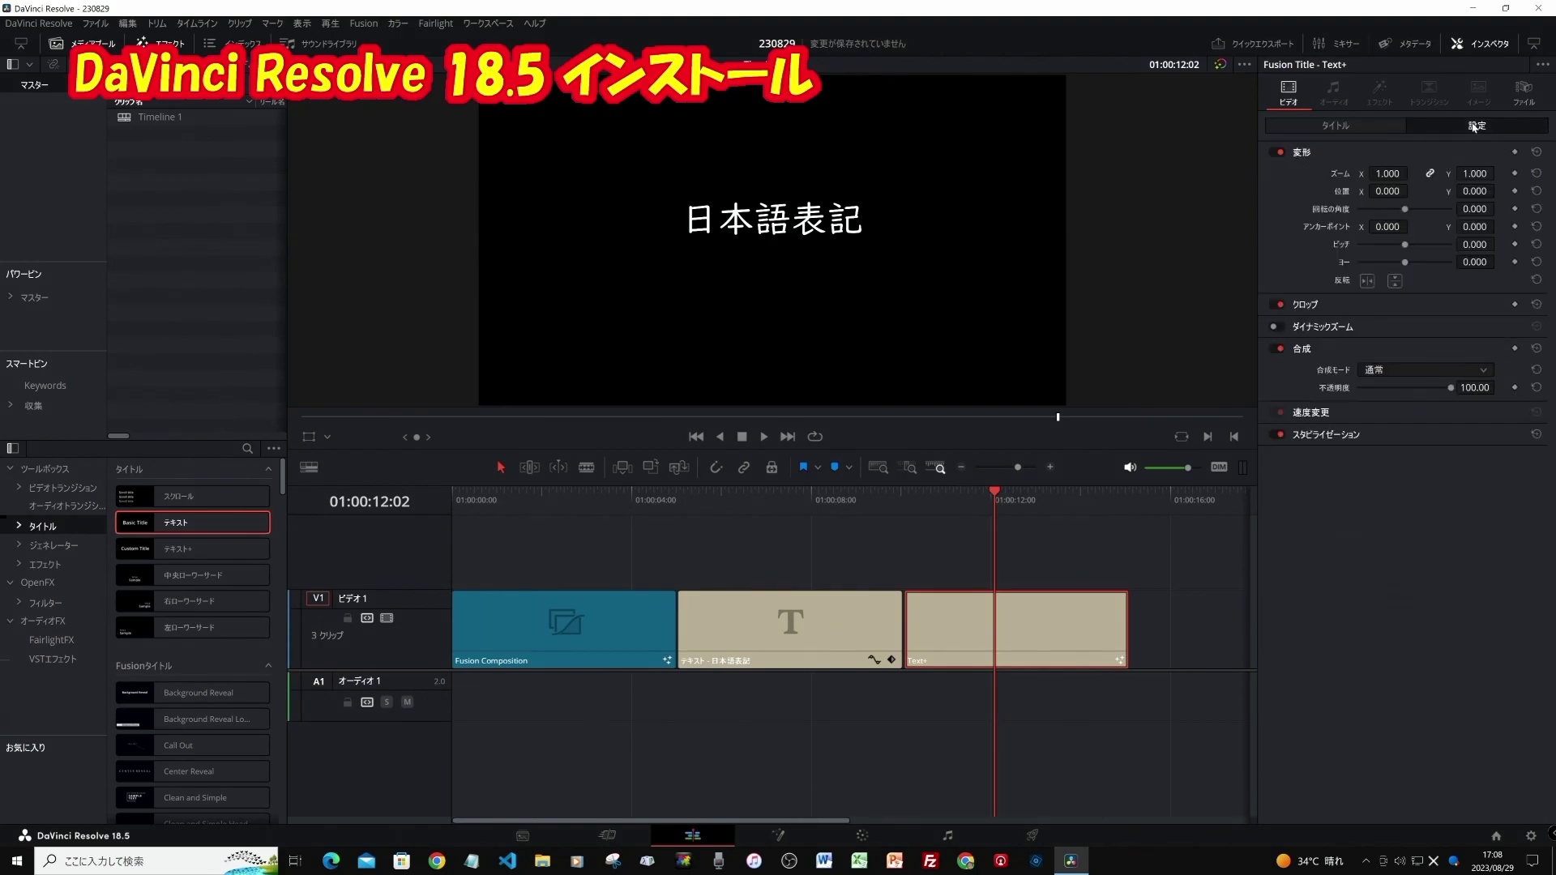
click(1336, 126)
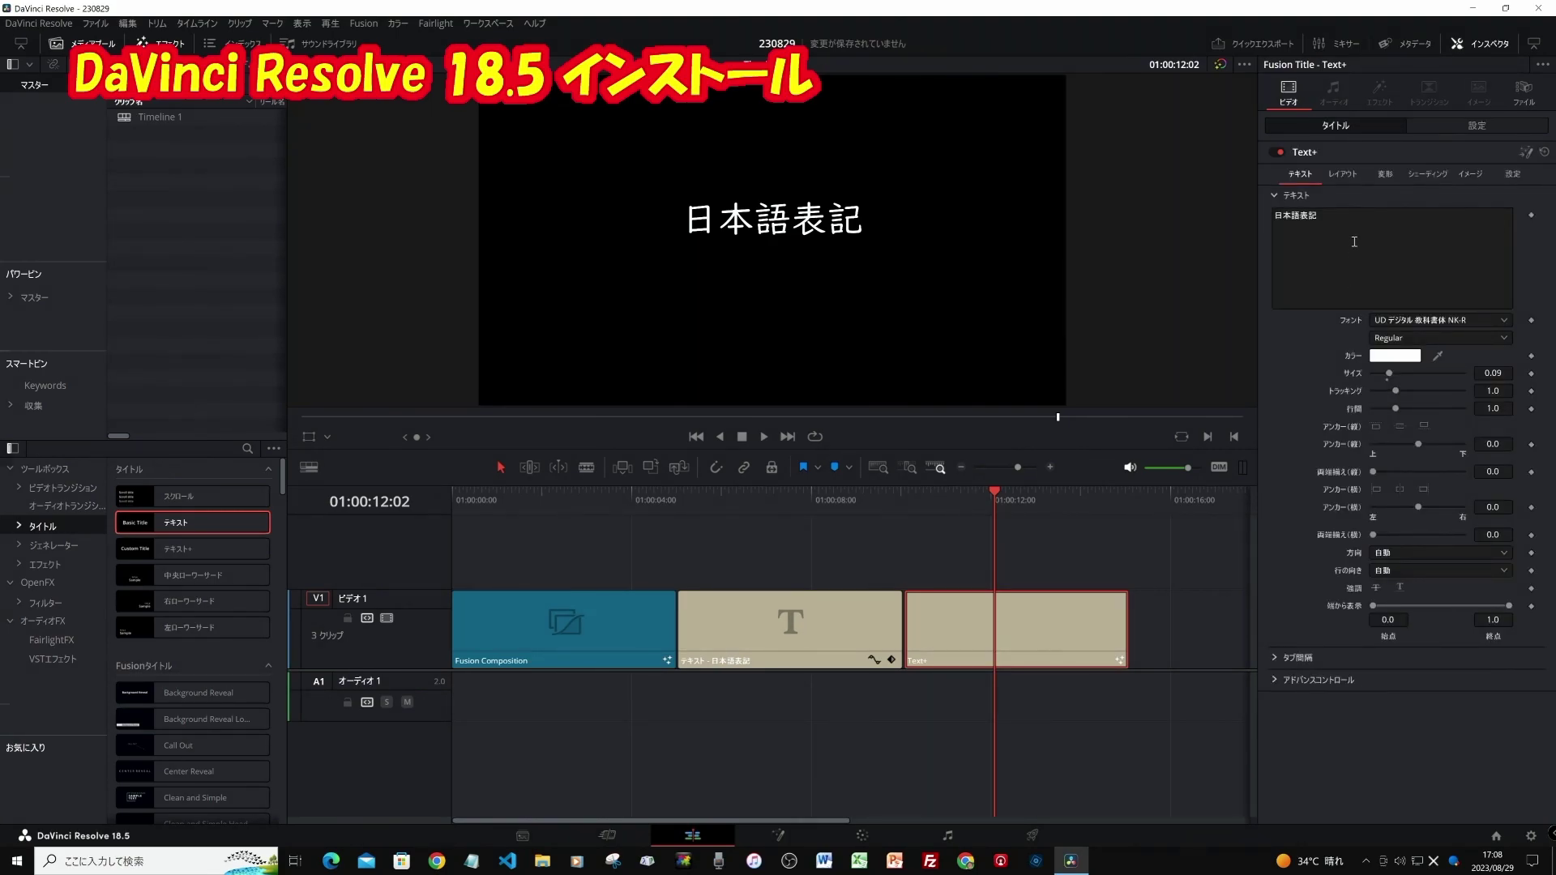
click(1347, 176)
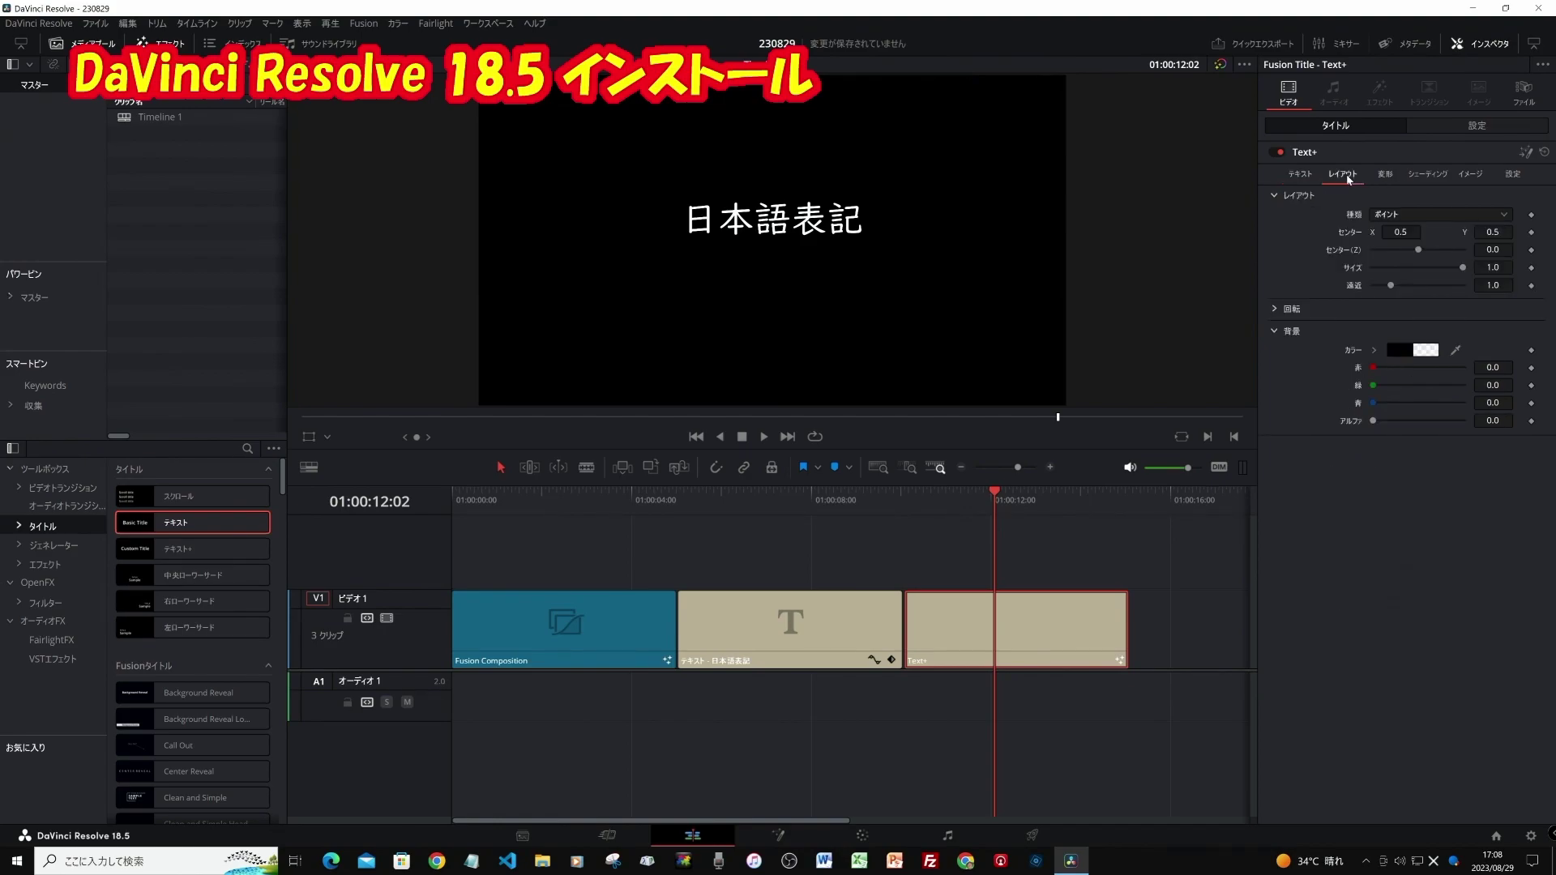
click(1300, 179)
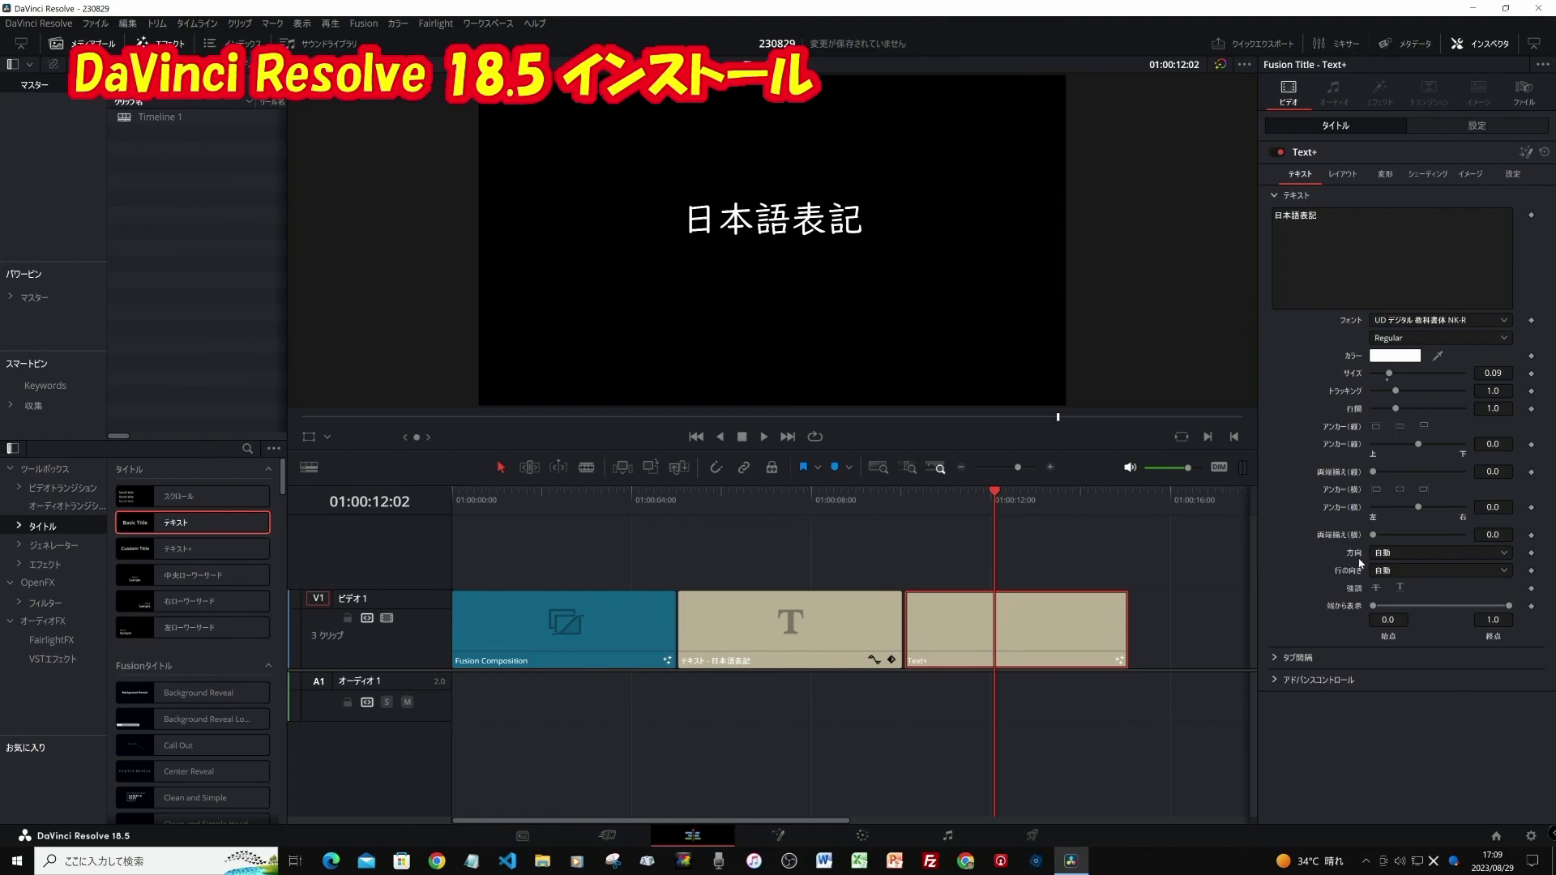
click(1506, 556)
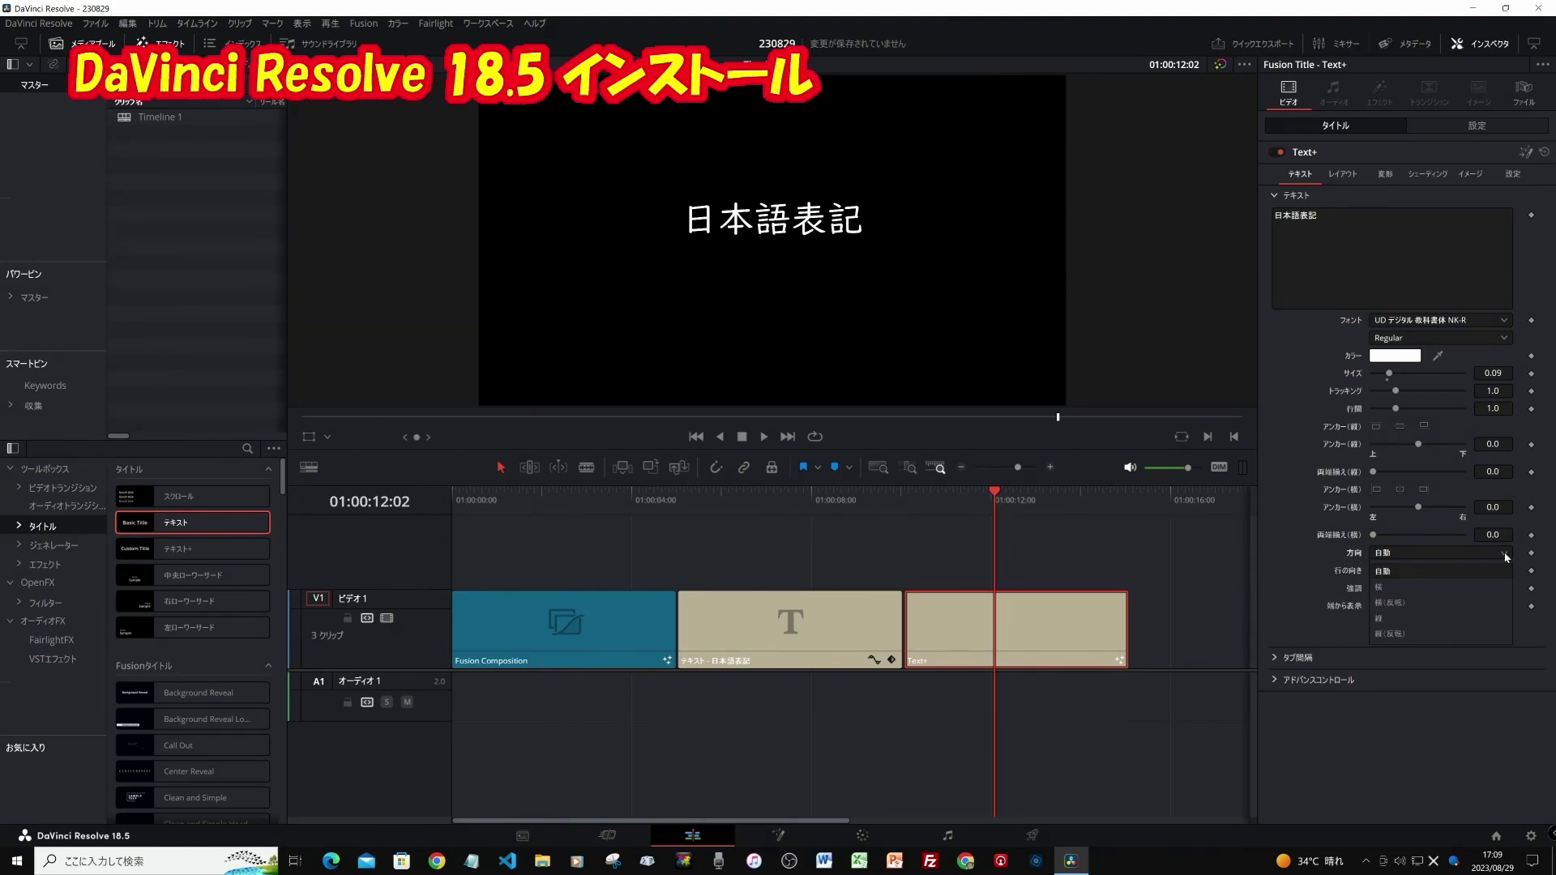
click(1449, 618)
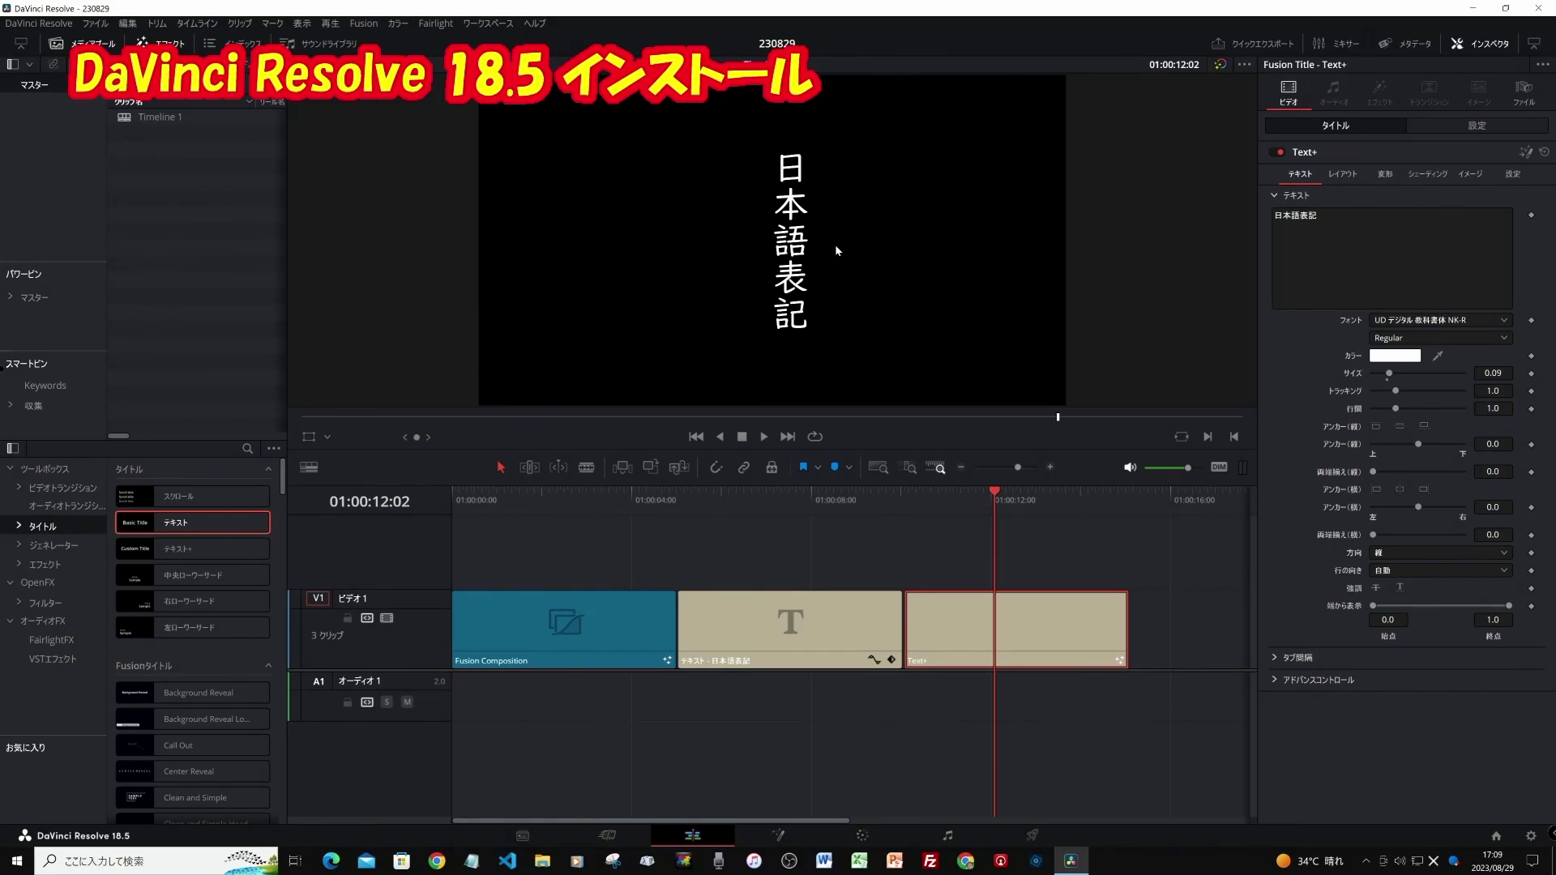
Reposition the basic text title in the viewer to about X 2648, Y 844
drag(997, 499, 791, 498)
click(807, 626)
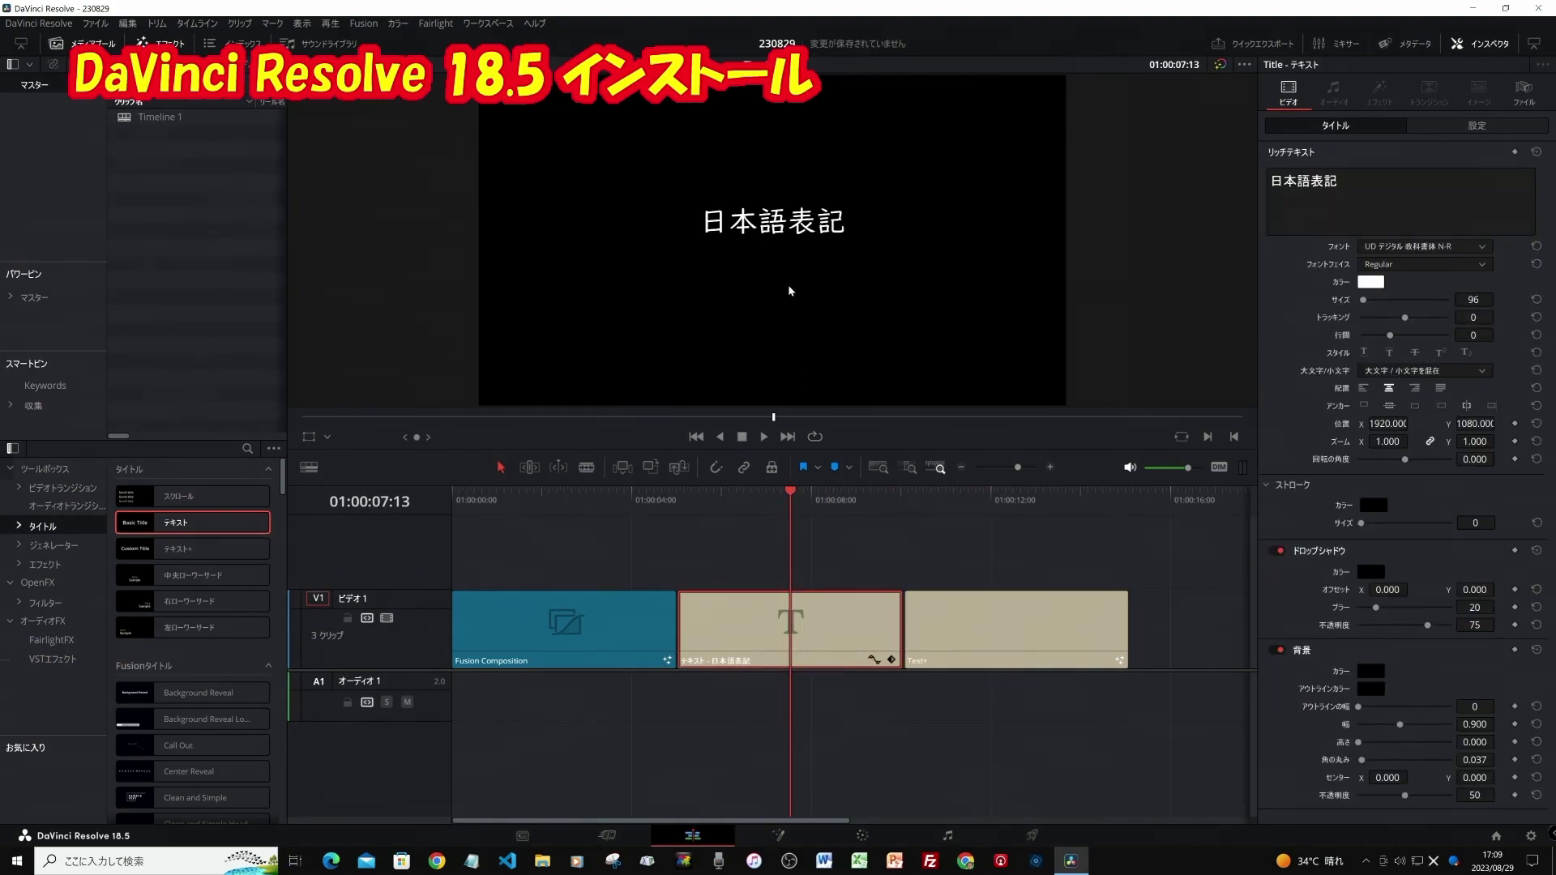
drag(785, 220, 893, 253)
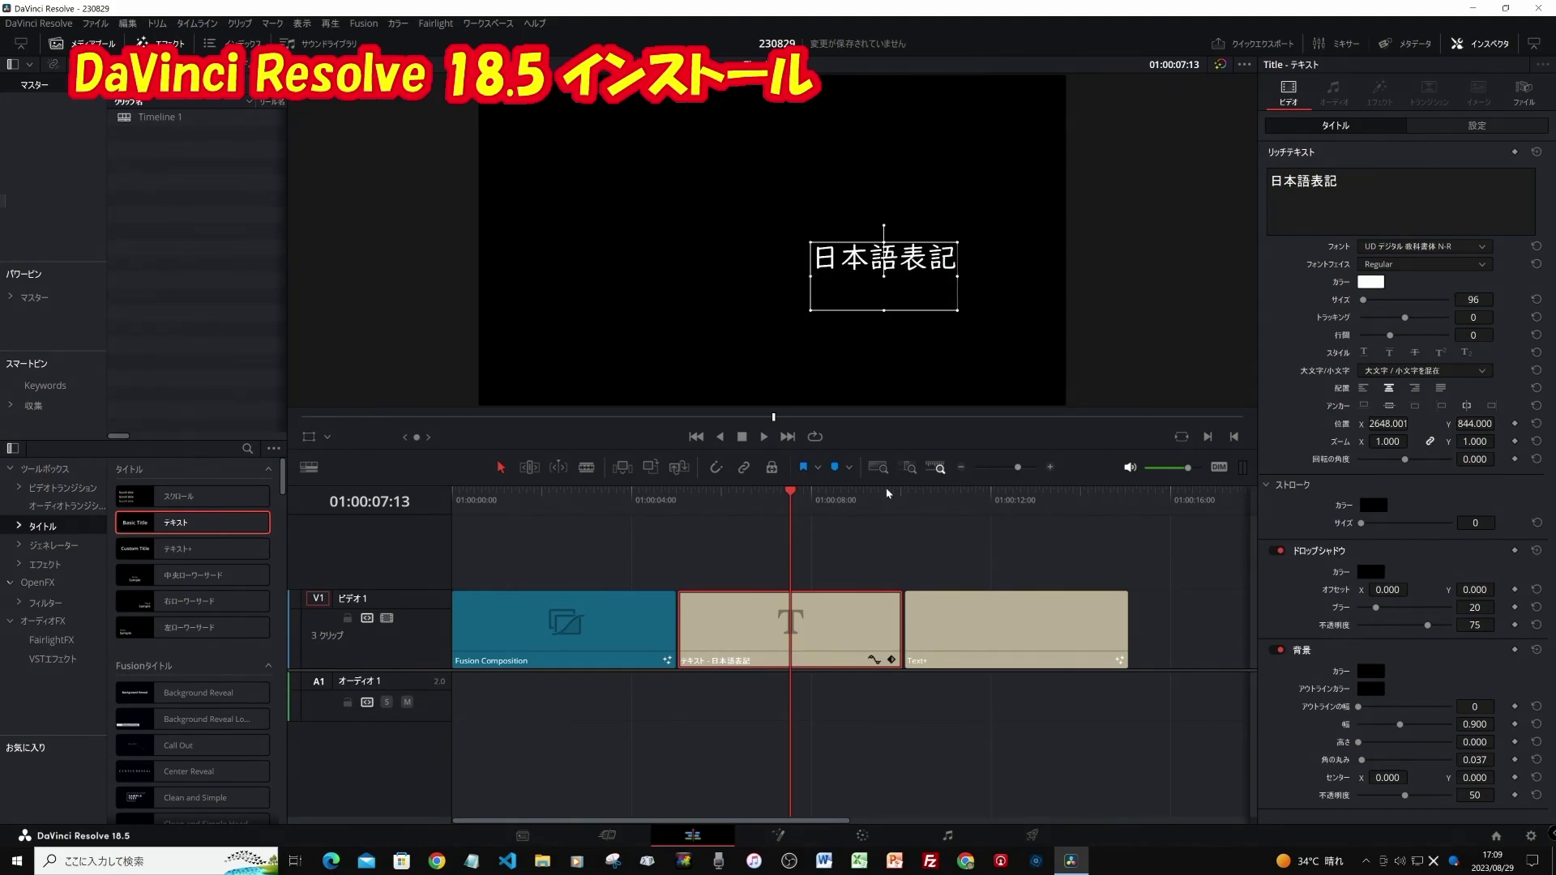
Shift the Text+ title's transform position to about X 213, Y -2 with the playhead at 01:00:12:20, and save the project
drag(797, 504, 1027, 628)
click(1027, 628)
click(1275, 236)
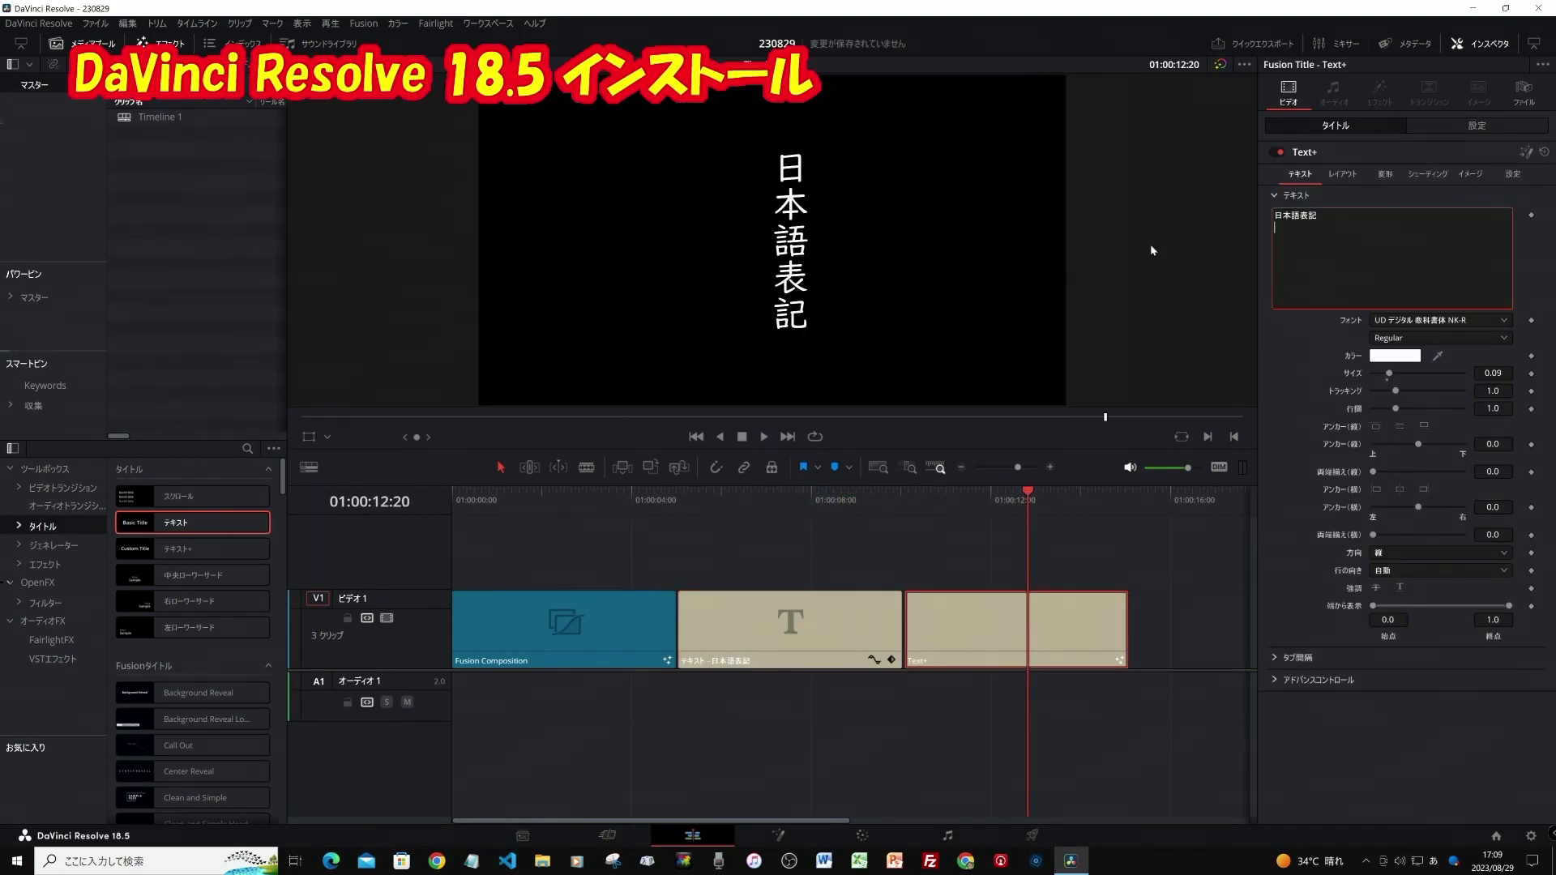
click(1485, 130)
drag(1379, 186, 1508, 191)
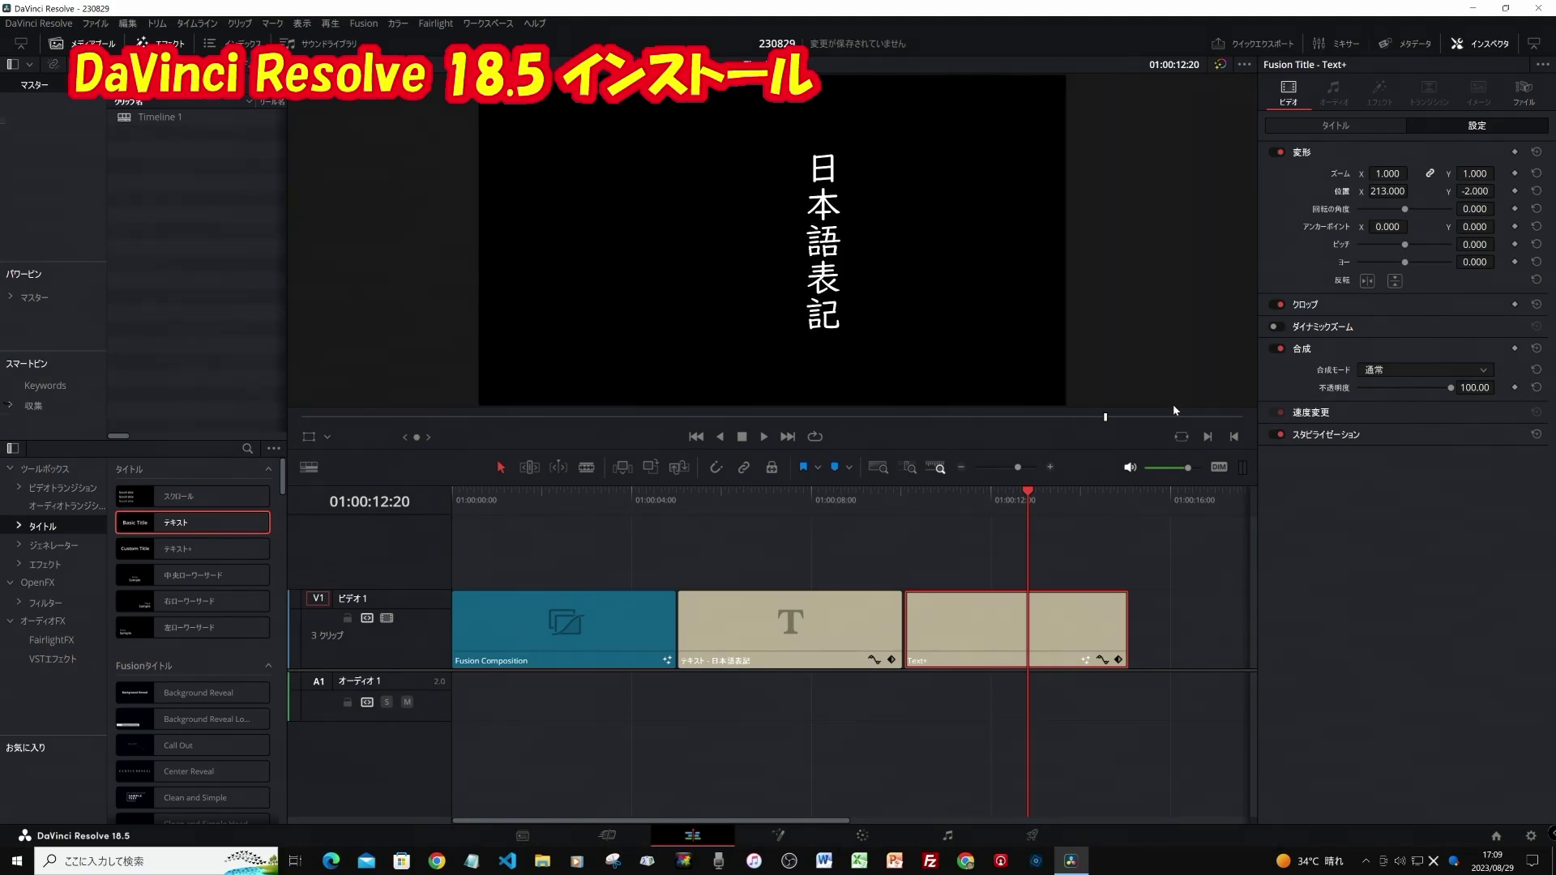
key(ctrl+s)
Enable shading element 2 (Red Outline) on the Text+ title, raise its thickness (太さ) to 0.1 and save the project
click(1339, 128)
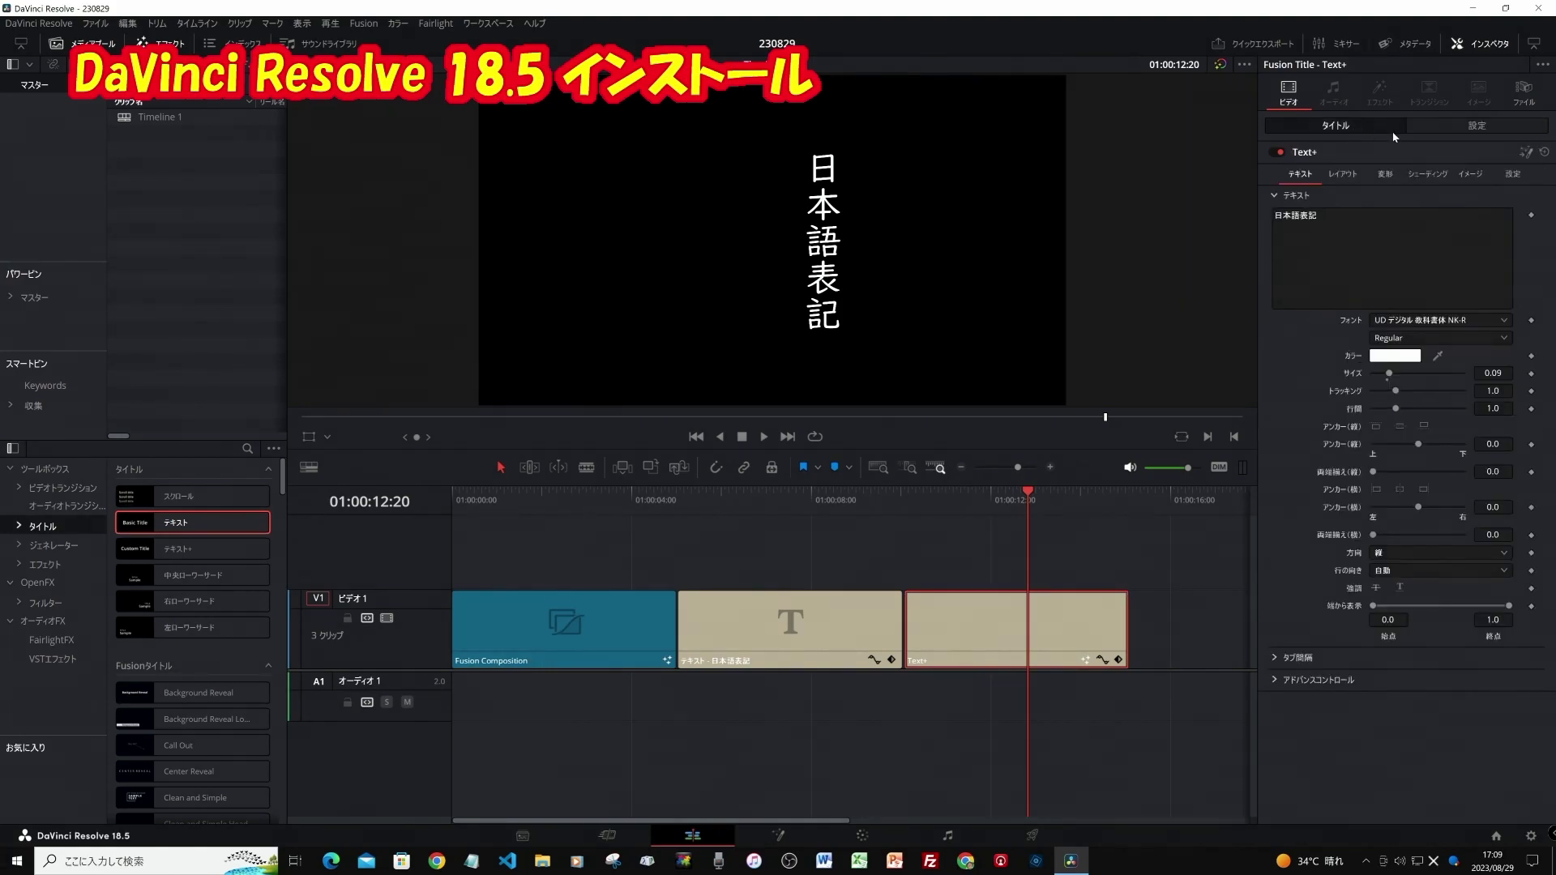
click(1439, 175)
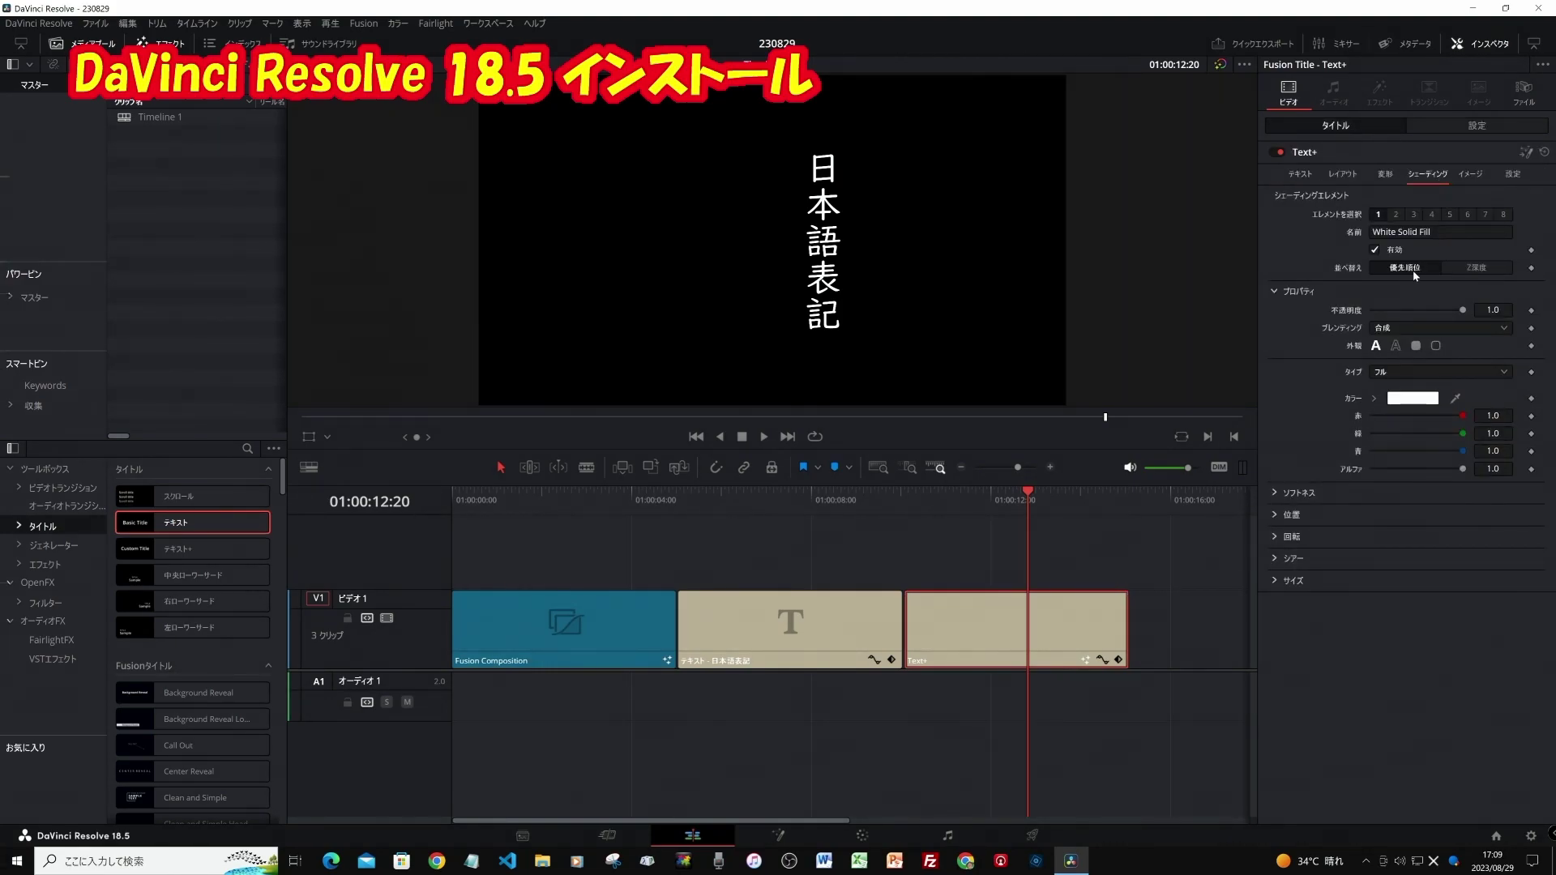
click(1397, 214)
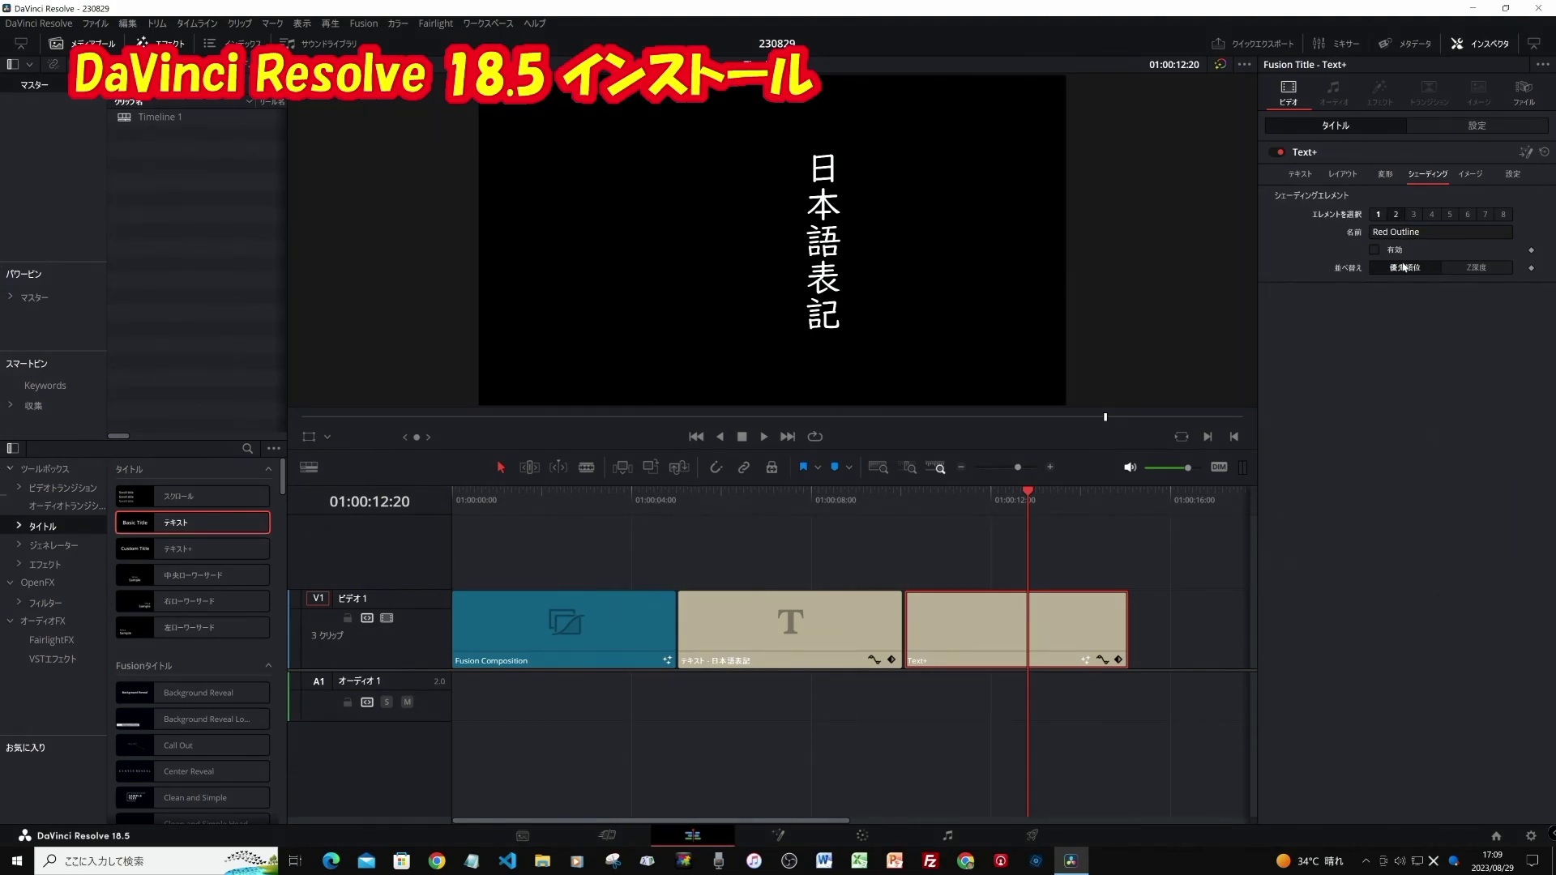
click(1375, 250)
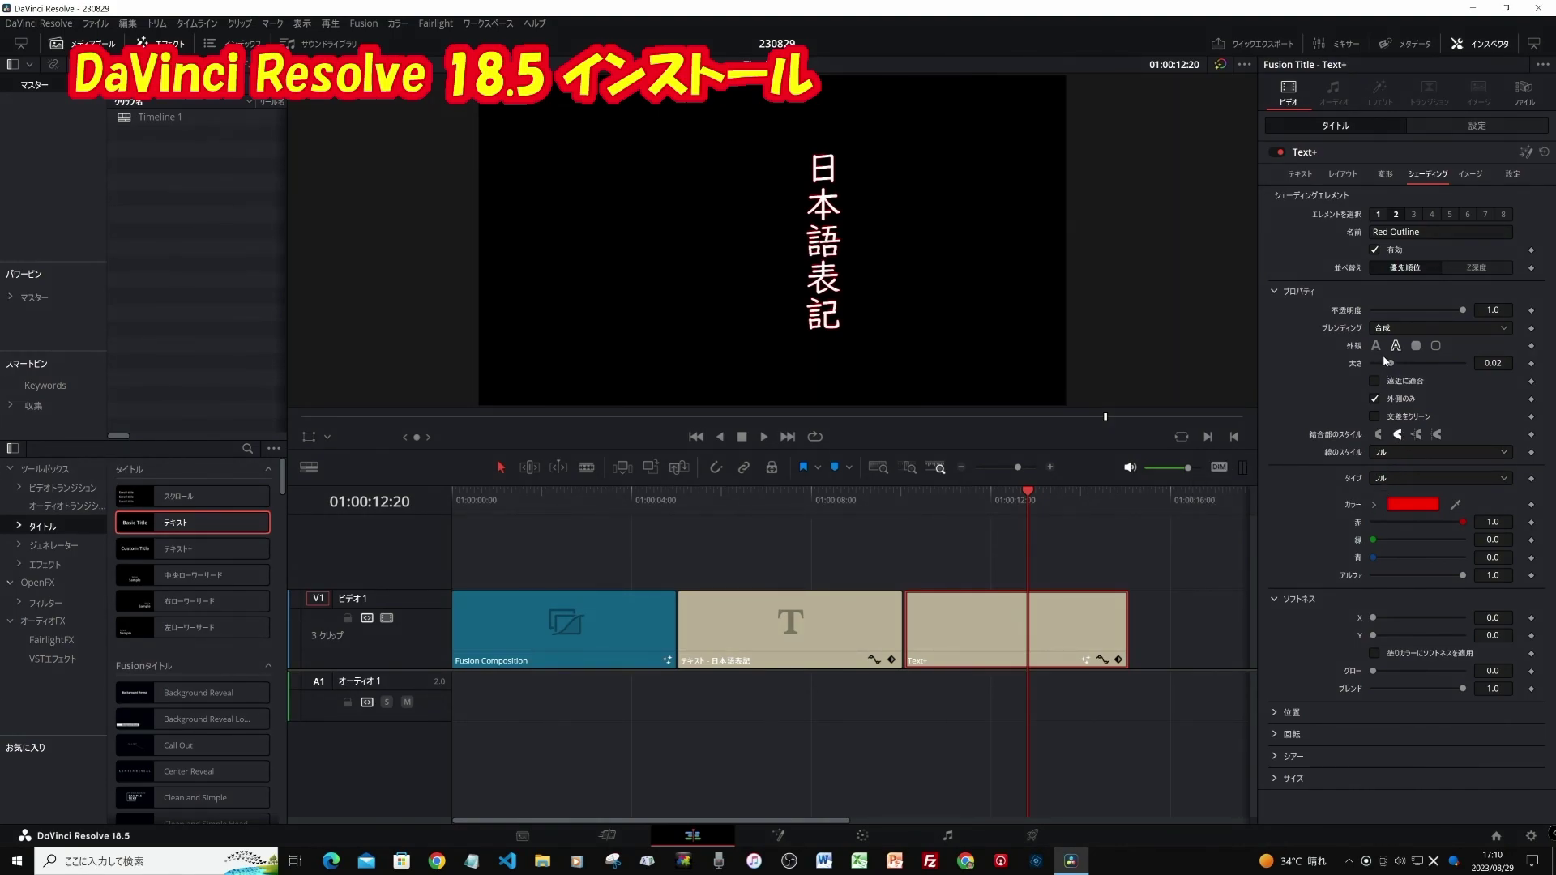
drag(1391, 366, 1484, 372)
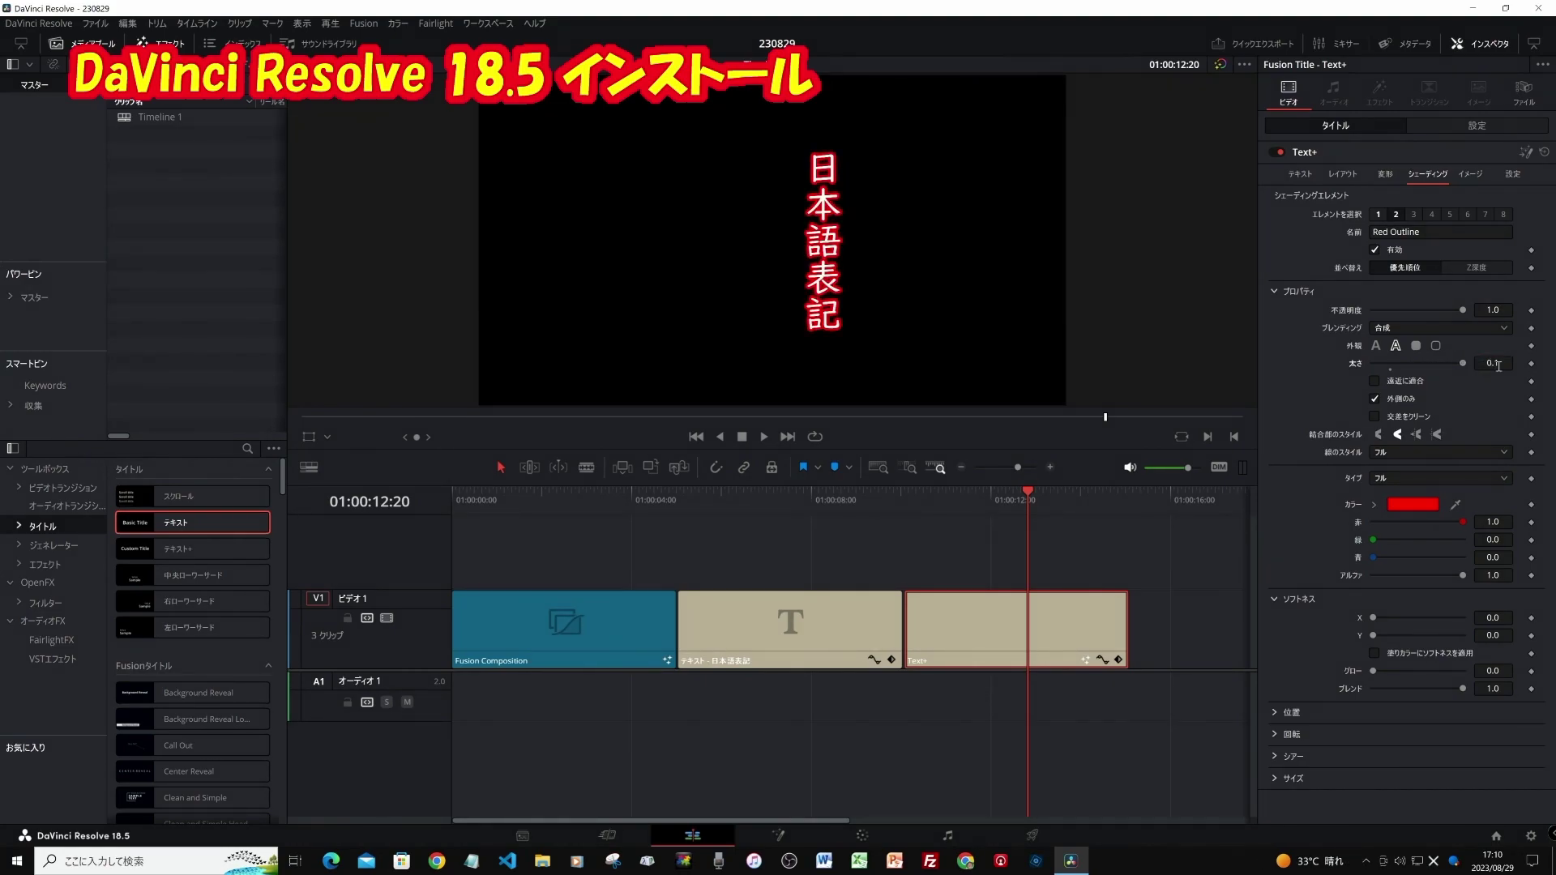
drag(1504, 364, 1489, 364)
key(ctrl+s)
Try to raise the red outline's opacity (不透明度) to 5 and to 2.0
click(1501, 311)
text(5)
key(Return)
key(Tab)
click(1492, 311)
text(2.0)
key(Return)
drag(1463, 311, 1532, 315)
mouse_move(1332, 314)
mouse_down()
mouse_move(1286, 310)
mouse_move(1463, 311)
mouse_move(1330, 328)
mouse_up()
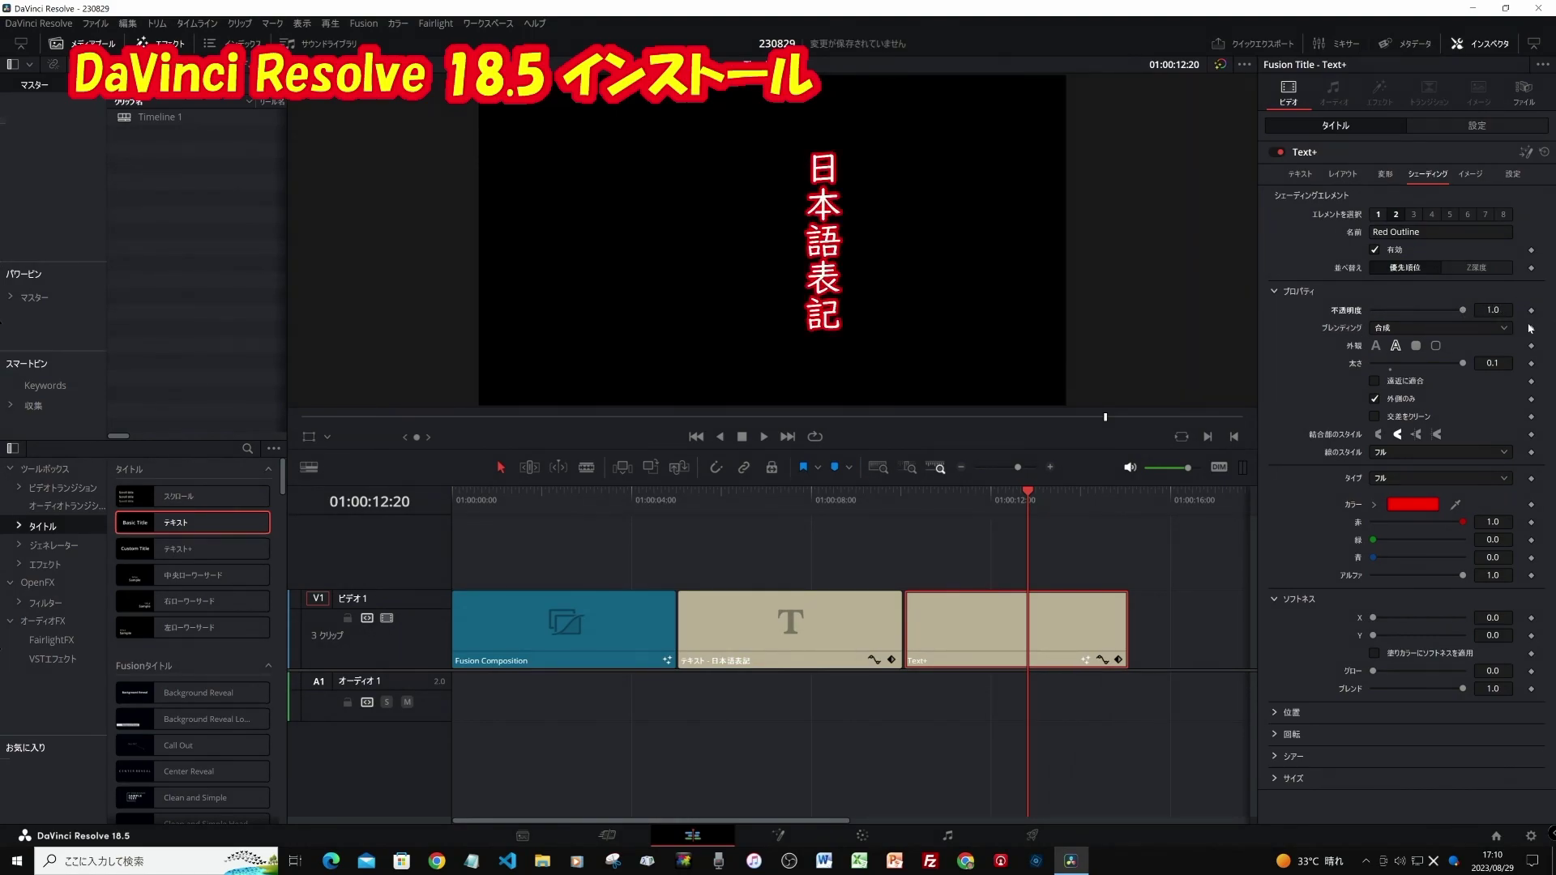